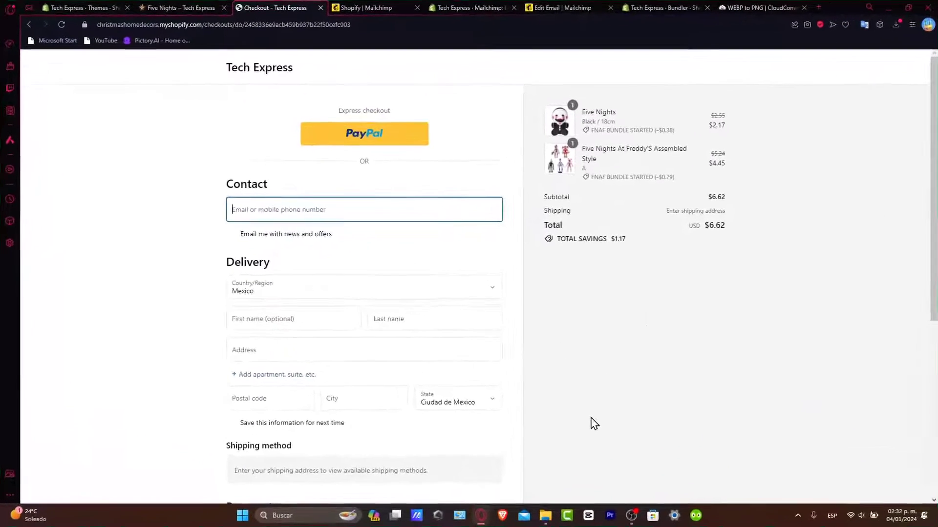
Switch to the store admin and open the Analytics dashboard.
scroll(579, 404, "down", 3)
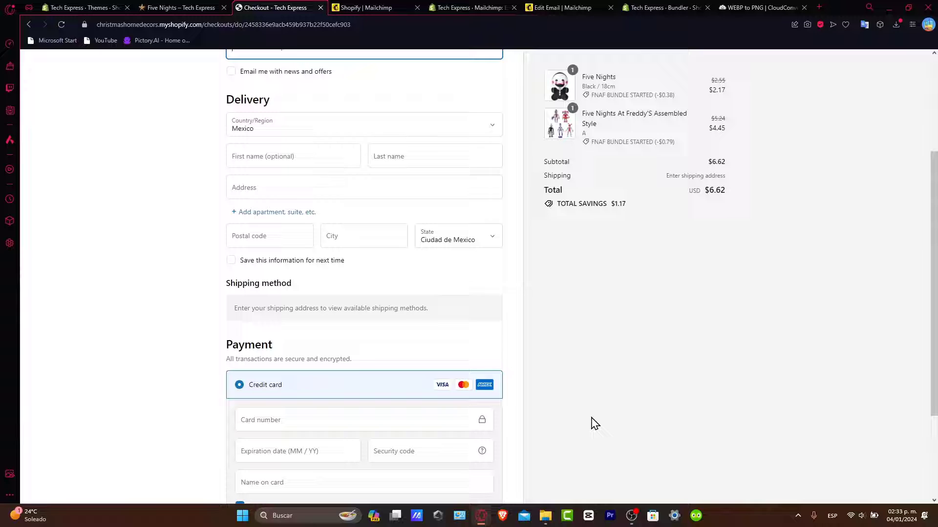
scroll(577, 435, "up", 4)
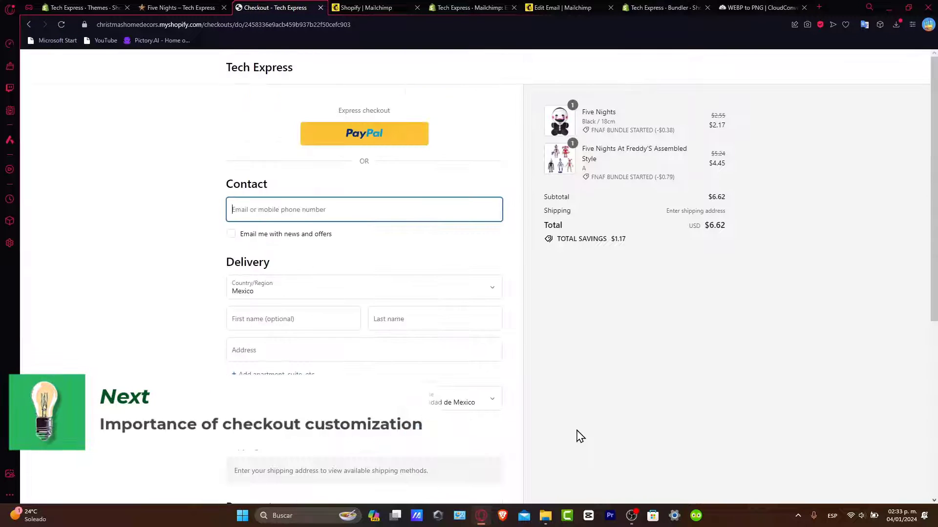
left_click(161, 8)
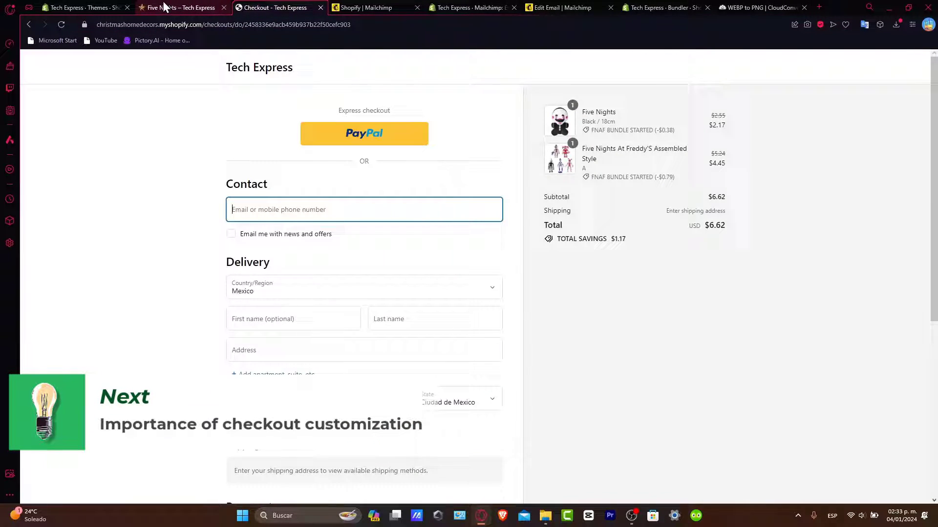
left_click(83, 8)
left_click(72, 159)
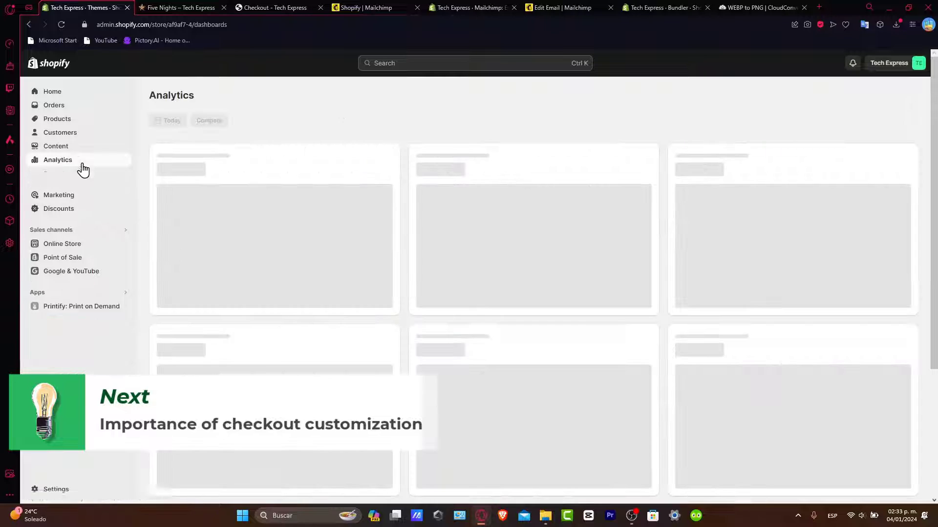
Set the Analytics date range to Last 12 months.
left_click(177, 122)
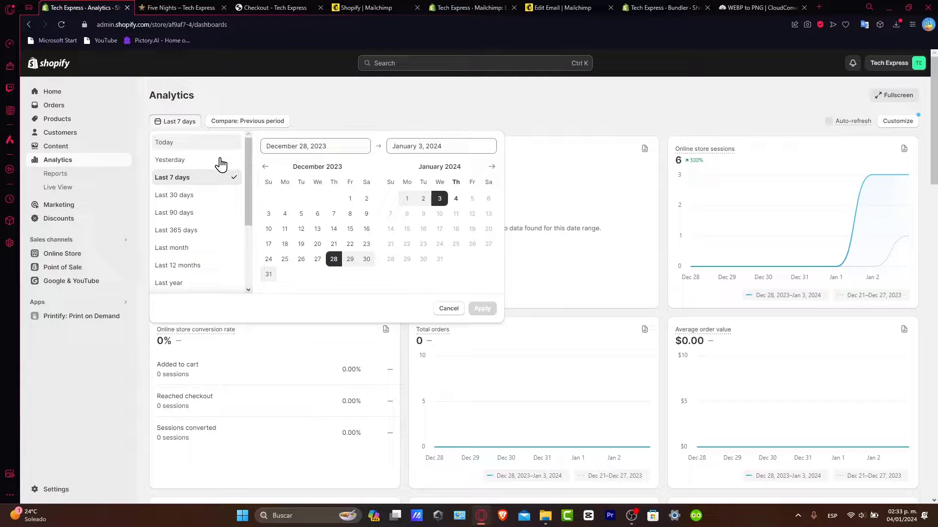
left_click(200, 269)
left_click(482, 308)
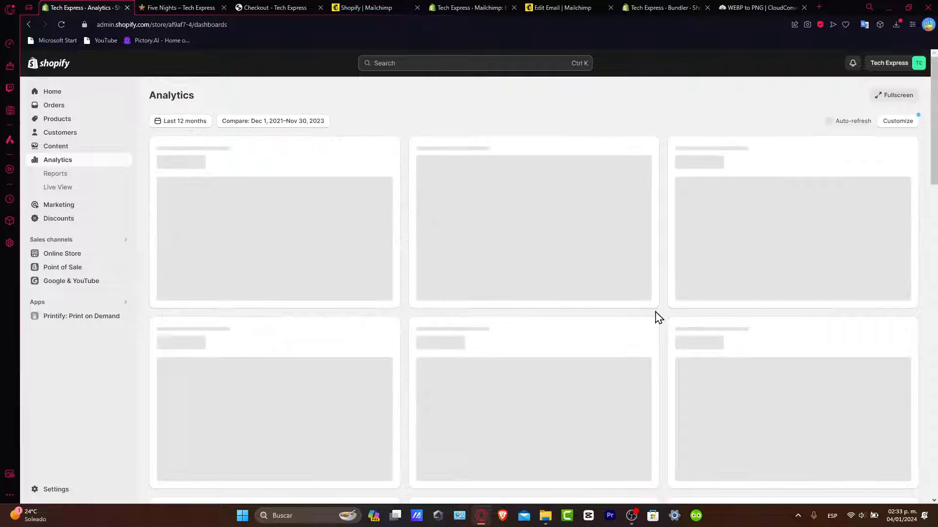
mouse_move(200, 336)
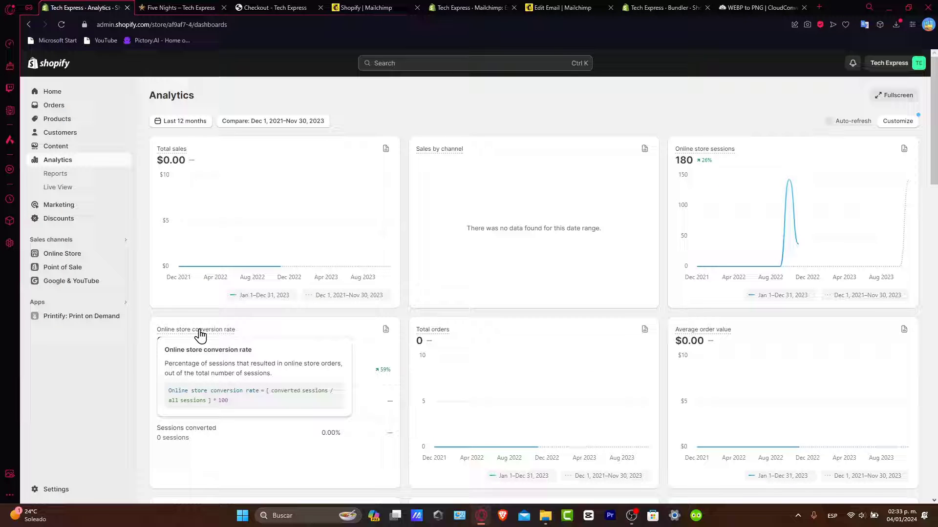
Scroll through the Analytics cards, such as sessions by device and top referrers.
scroll(522, 336, "down", 7)
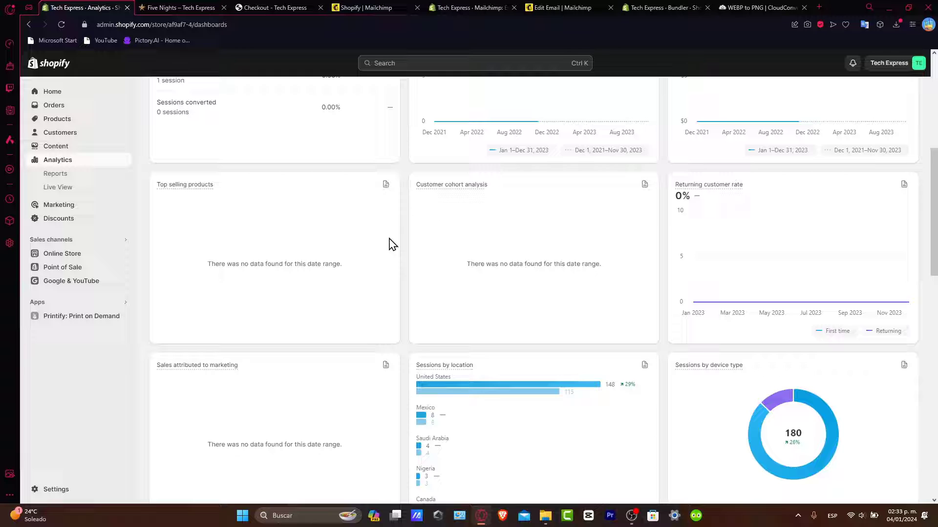
scroll(393, 244, "down", 7)
scroll(413, 248, "down", 7)
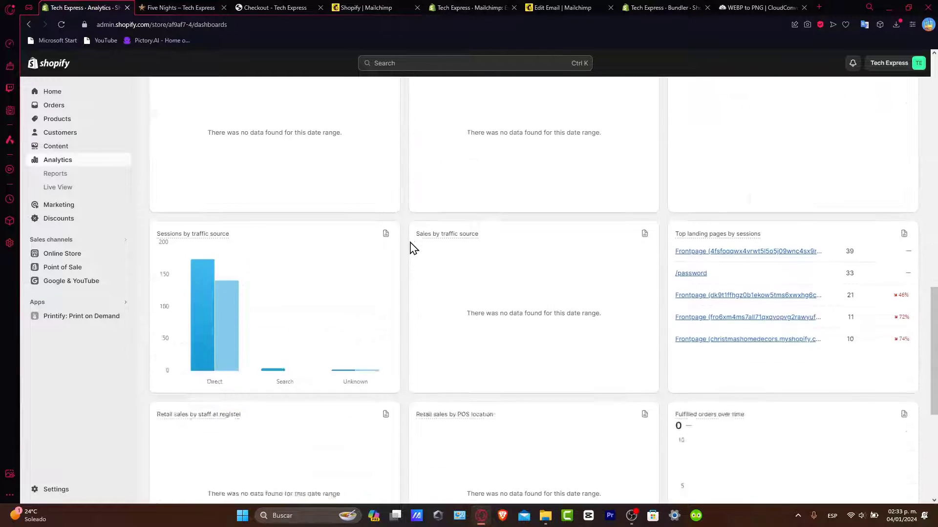
scroll(412, 248, "down", 3)
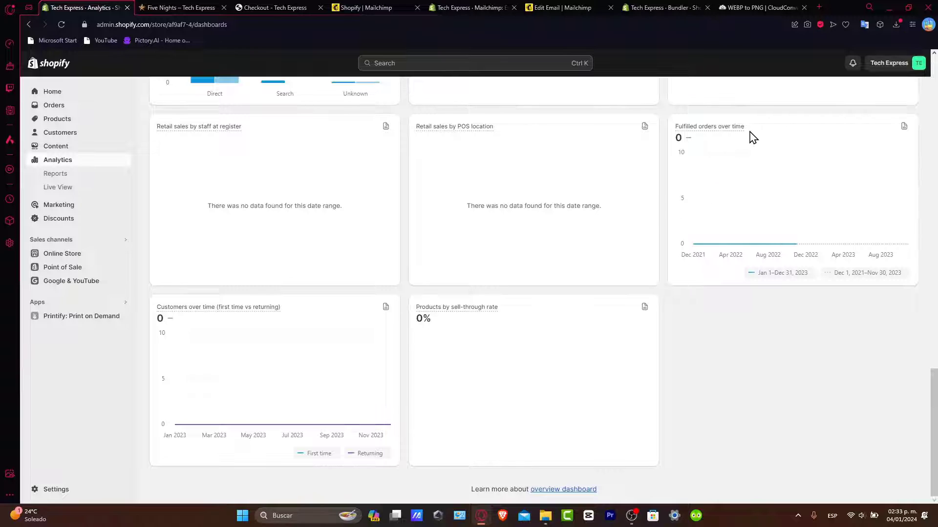
left_click_drag(746, 127, 688, 128)
scroll(723, 203, "up", 7)
scroll(749, 270, "up", 3)
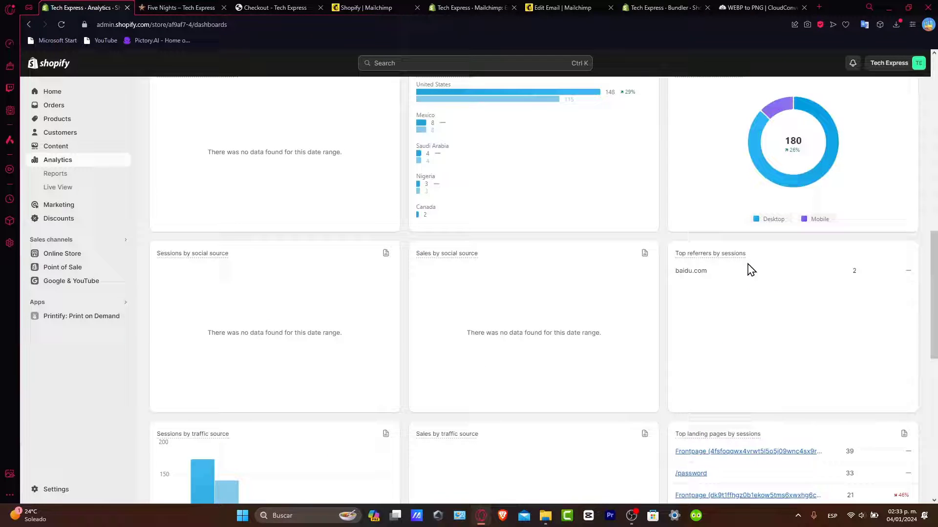
scroll(749, 270, "down", 3)
mouse_move(750, 279)
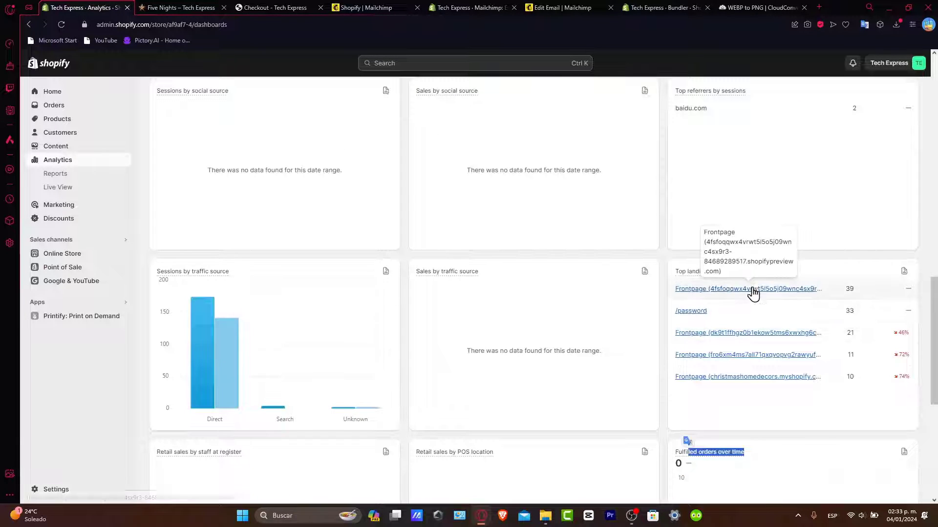
scroll(754, 293, "up", 3)
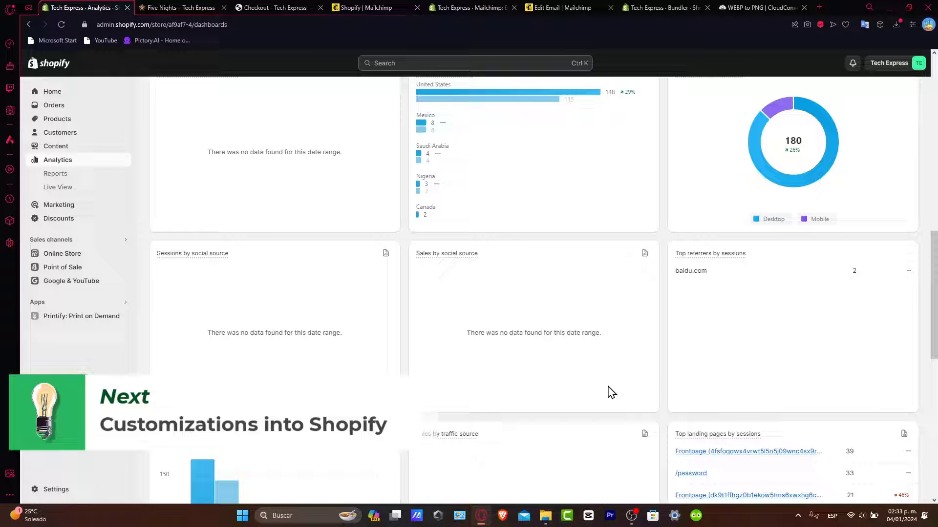
Start customizing the Dawn theme and open the Five Nights product page in the preview.
left_click(90, 254)
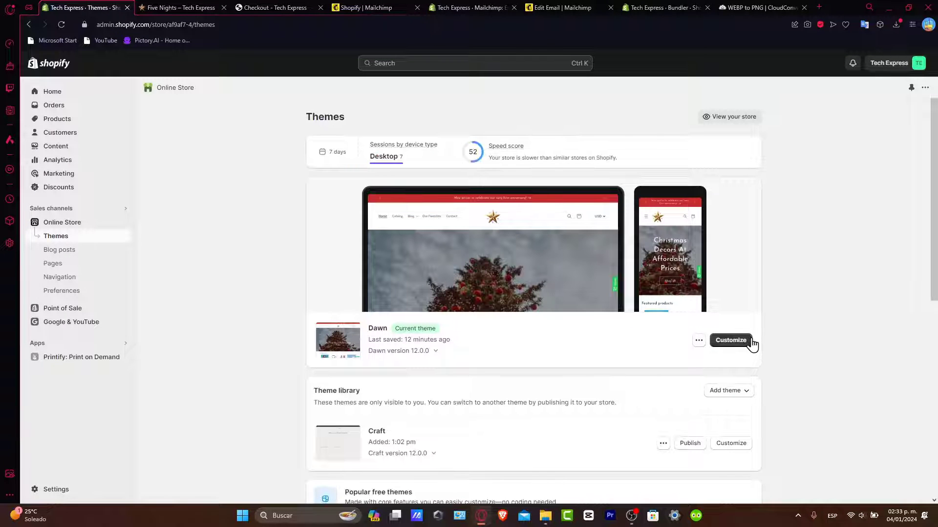
left_click(752, 344)
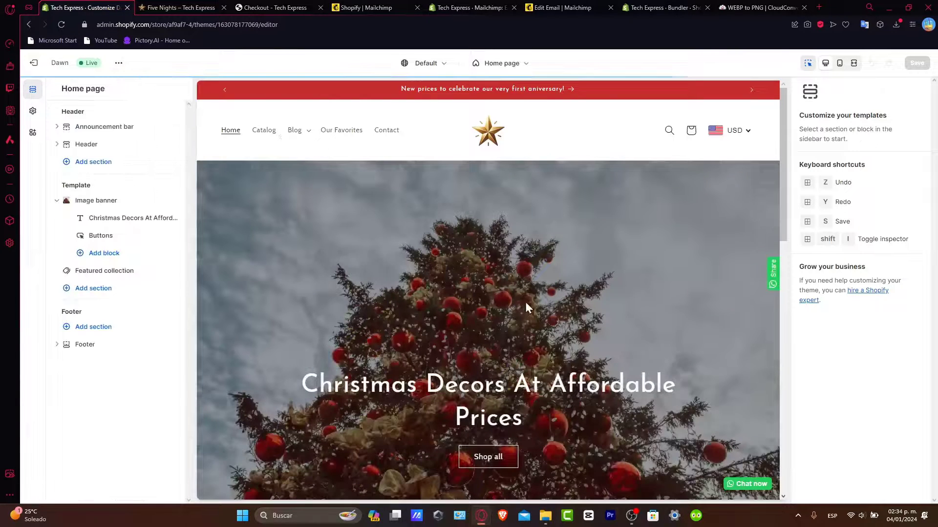
left_click(264, 136)
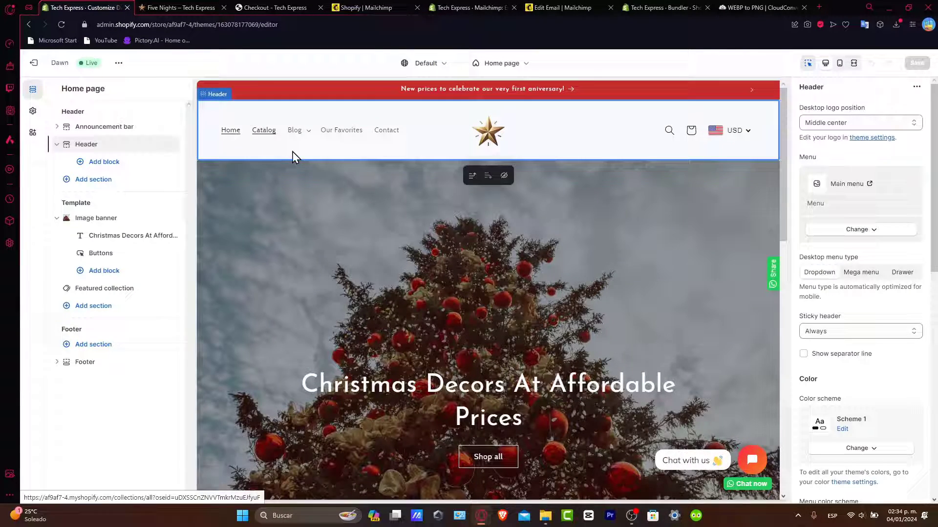
scroll(523, 266, "down", 10)
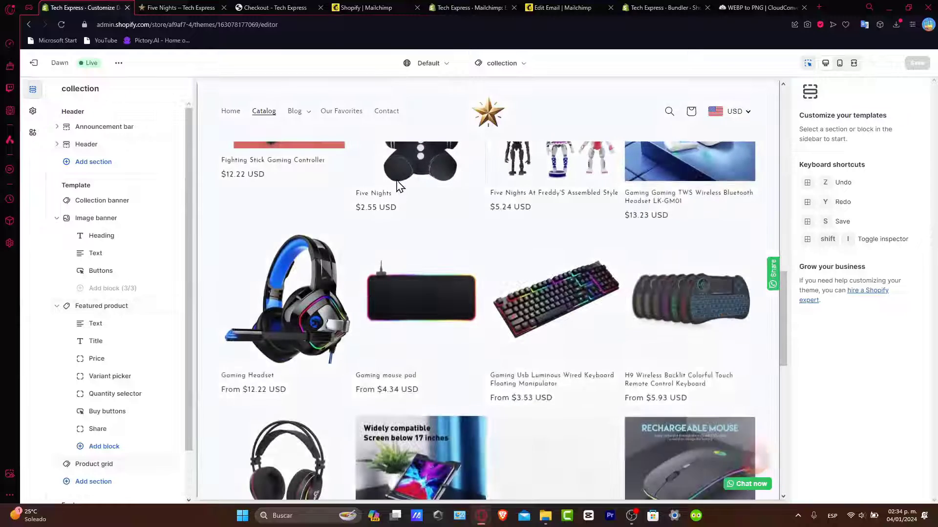
left_click(523, 267)
left_click(423, 255)
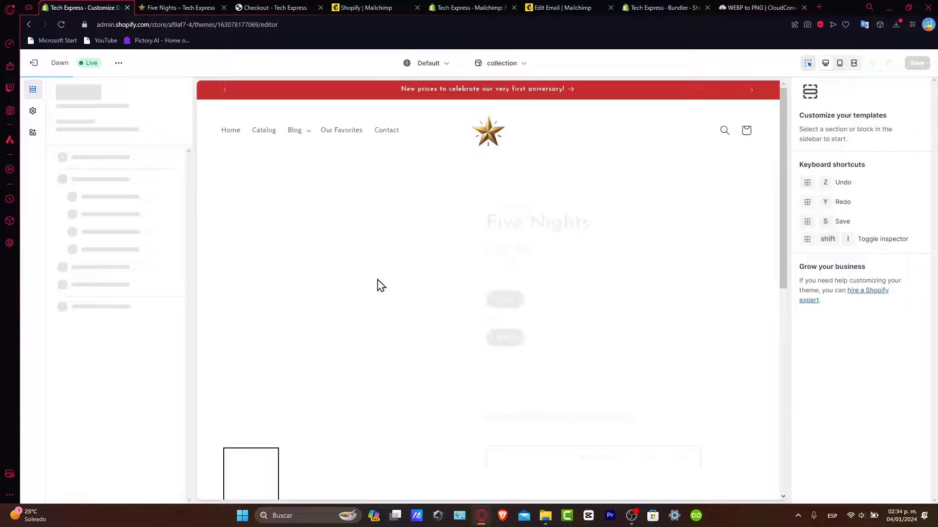
Add Five Nights to the cart, then go from the cart to the checkout preview.
left_click(590, 449)
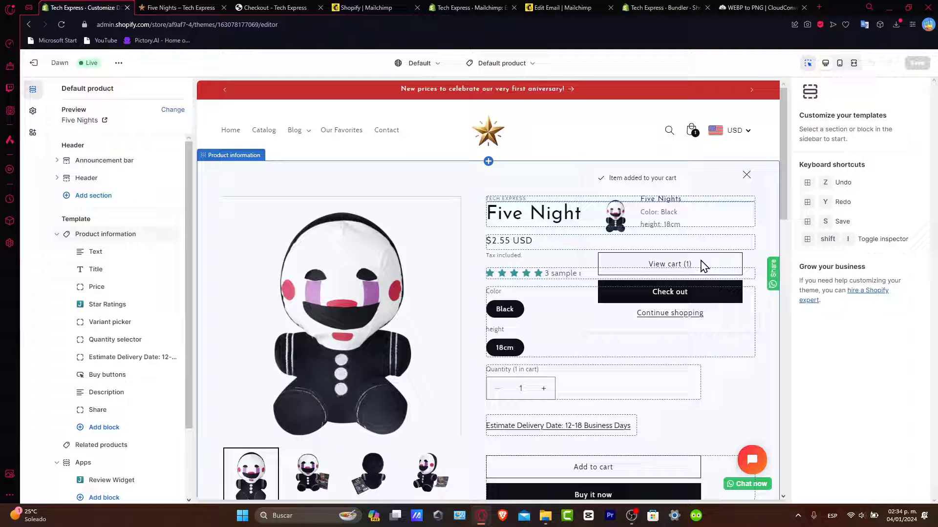
left_click(694, 266)
left_click(691, 131)
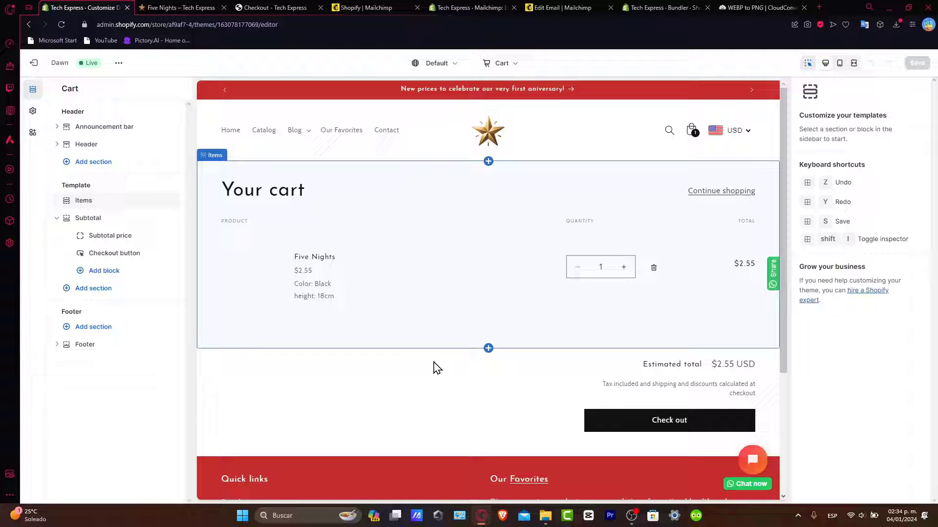
left_click(682, 413)
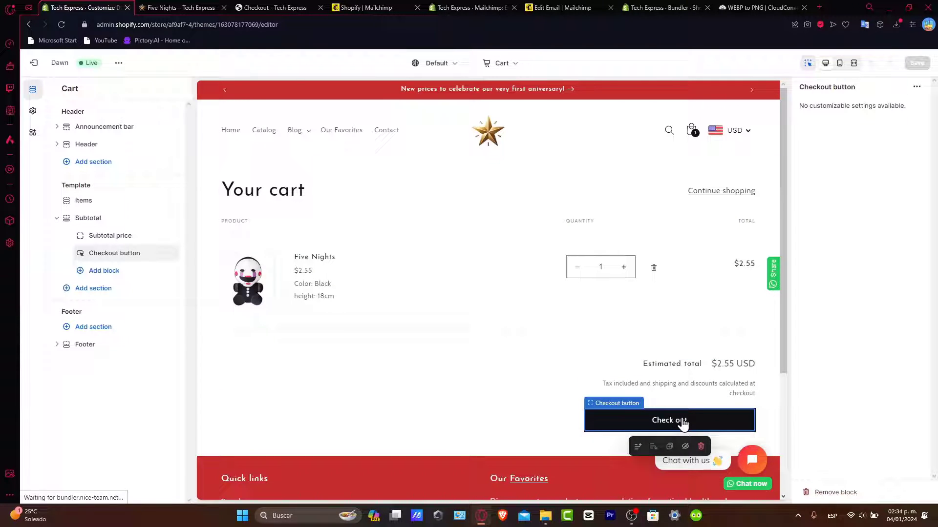
left_click(649, 407)
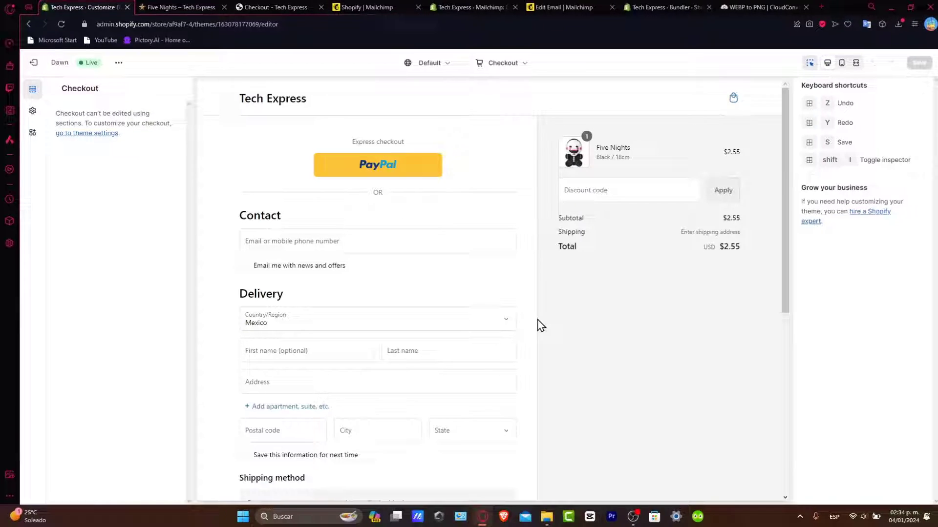
left_click(106, 133)
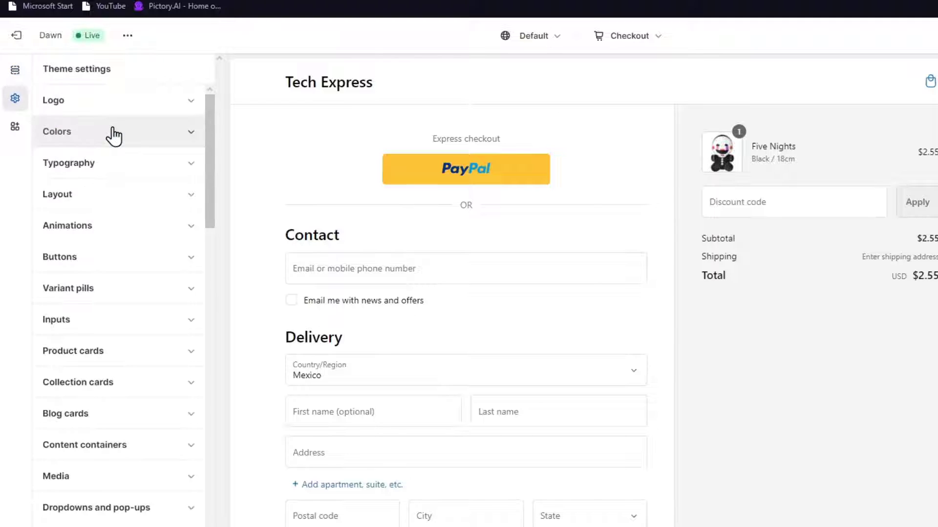
scroll(803, 390, "down", 3)
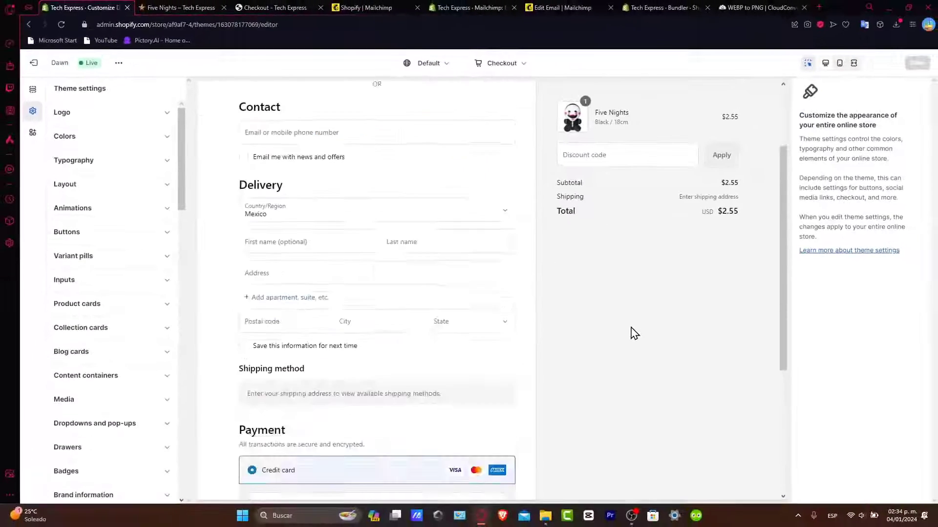
scroll(630, 337, "down", 5)
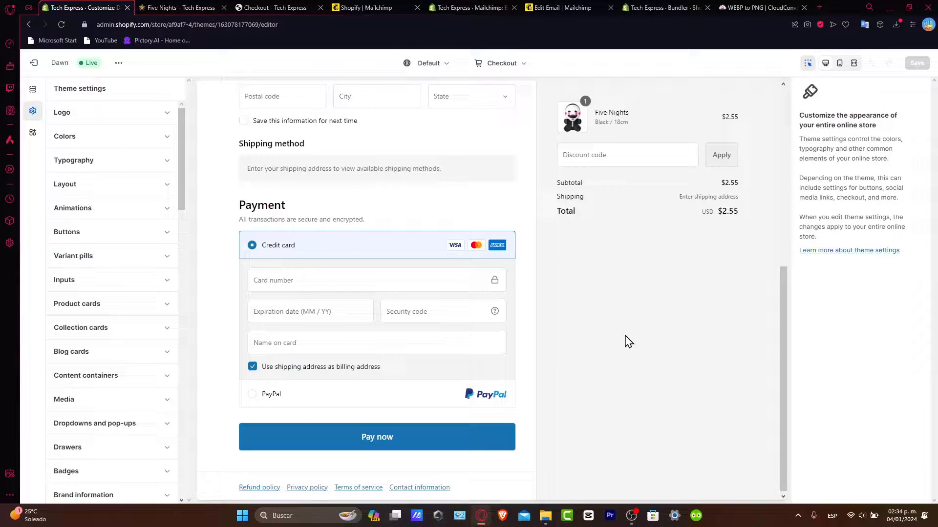
left_click(88, 122)
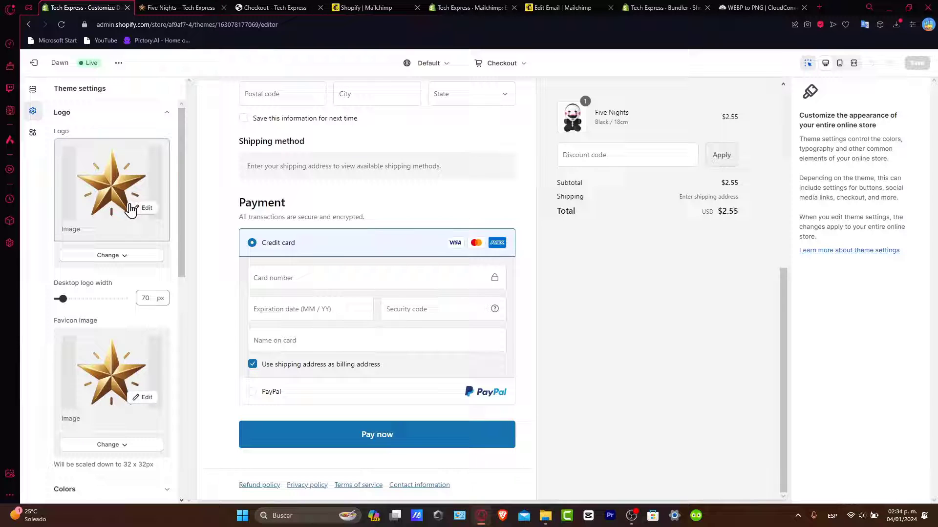
scroll(481, 272, "up", 5)
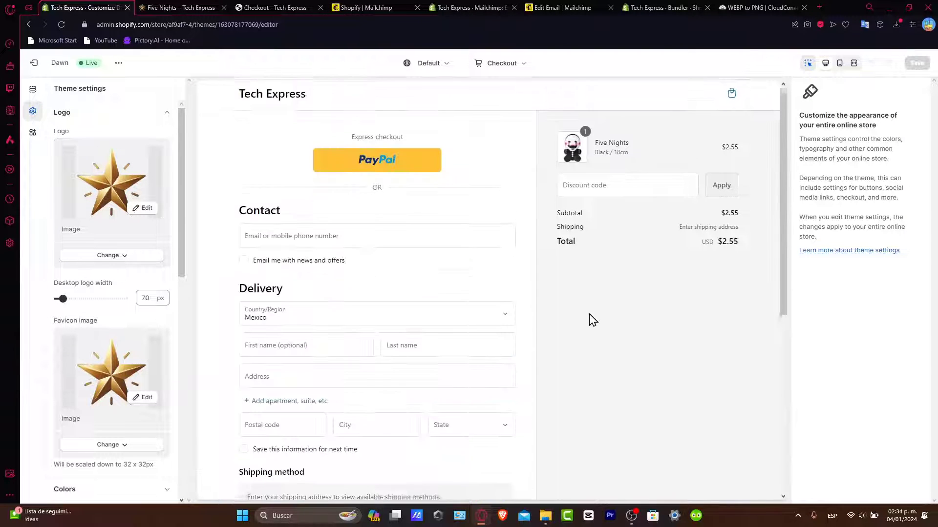
left_click(125, 257)
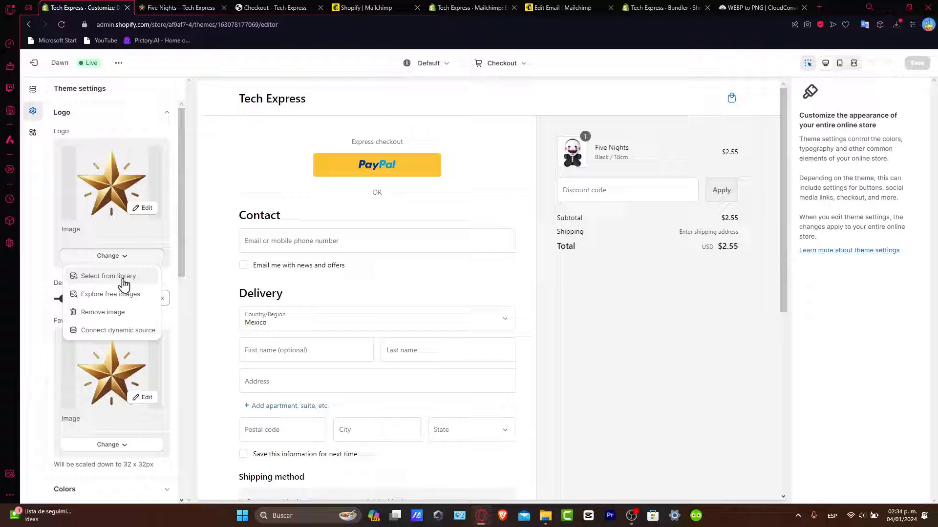
left_click(131, 278)
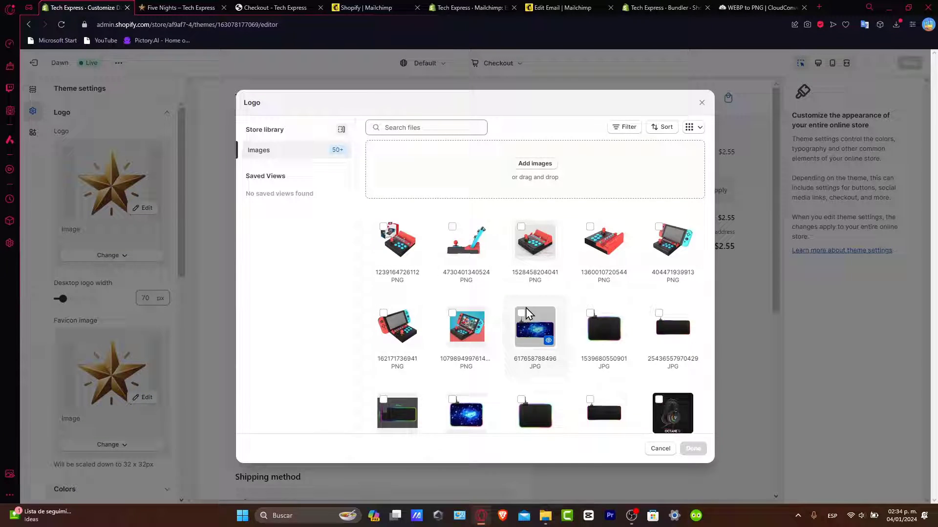
scroll(525, 308, "down", 3)
scroll(524, 316, "up", 3)
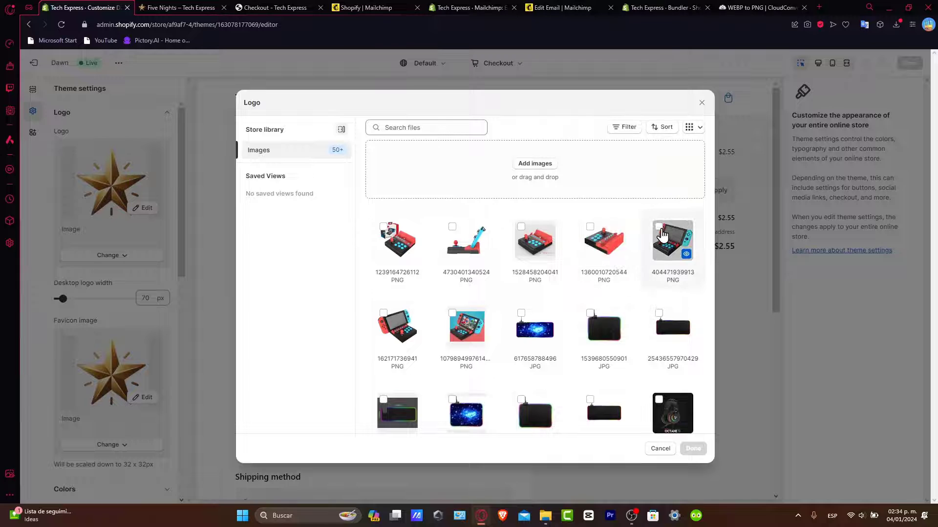
left_click(672, 240)
left_click(699, 450)
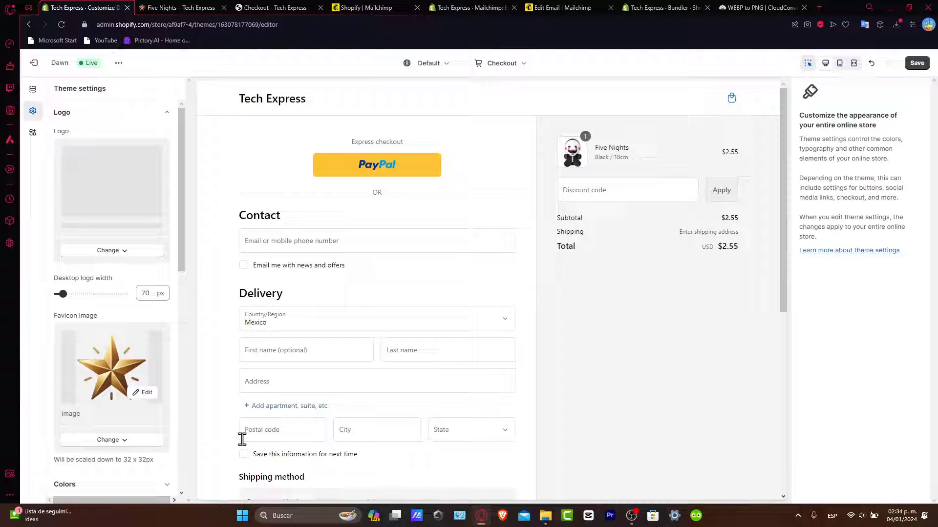
Inspect Scheme 4's colours, then return to theme settings and expand Typography.
scroll(157, 348, "down", 10)
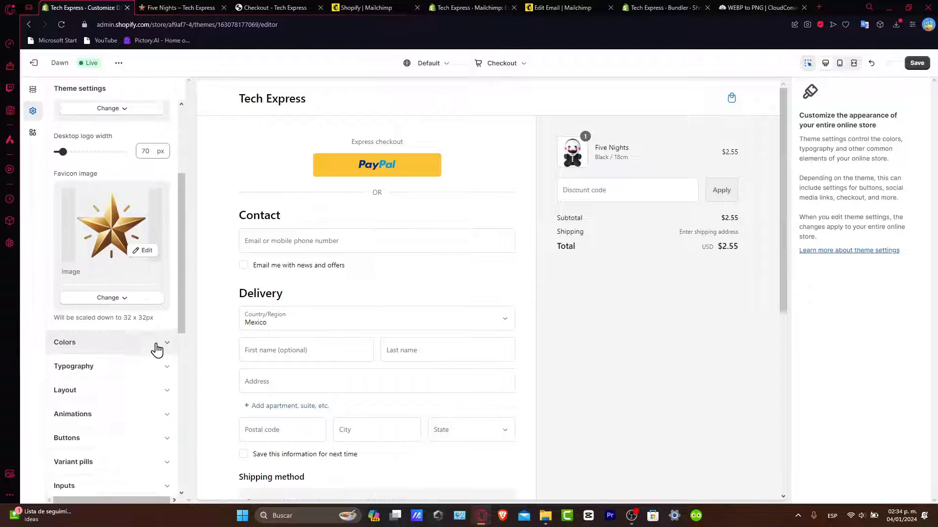
scroll(140, 264, "up", 3)
scroll(121, 192, "down", 4)
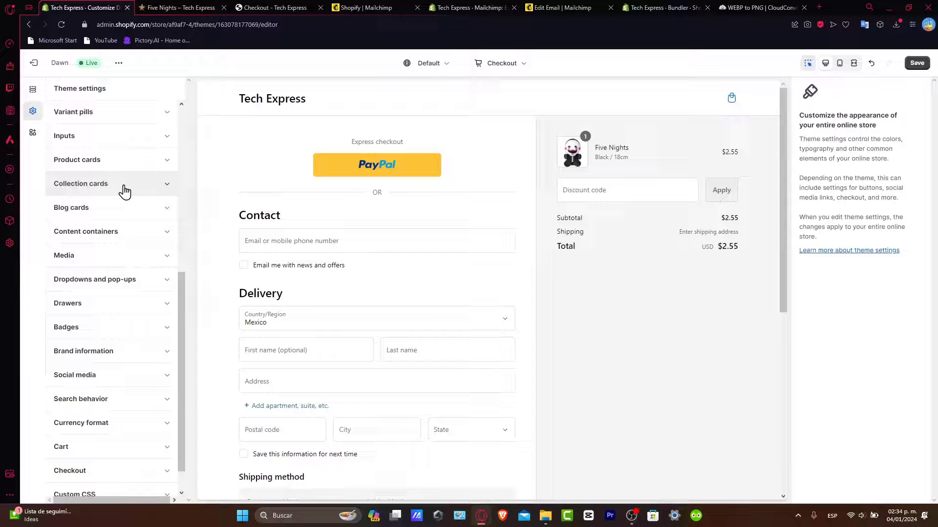
scroll(142, 251, "up", 4)
scroll(143, 252, "up", 4)
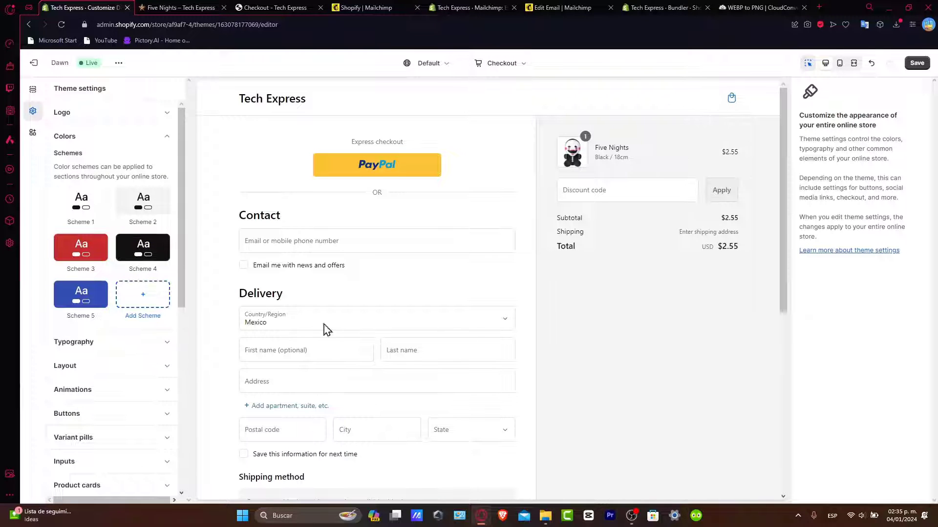
left_click(143, 248)
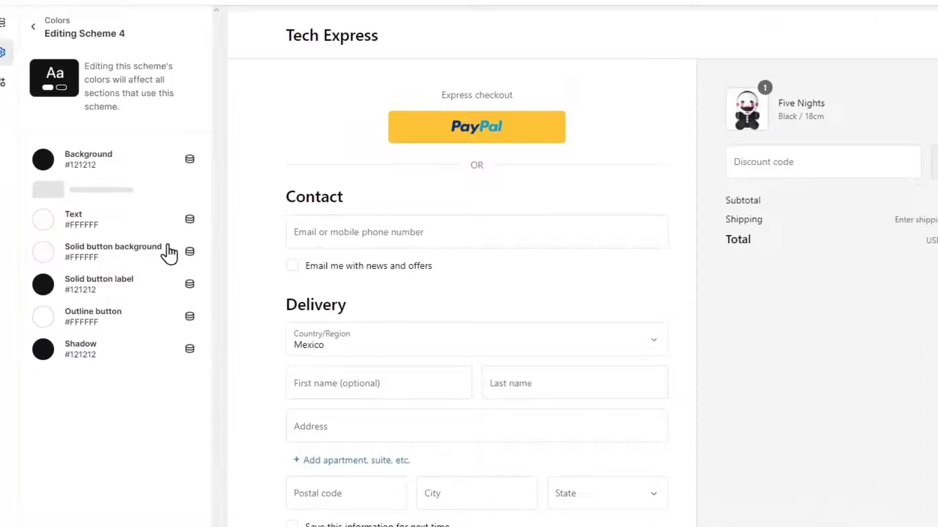
left_click(31, 19)
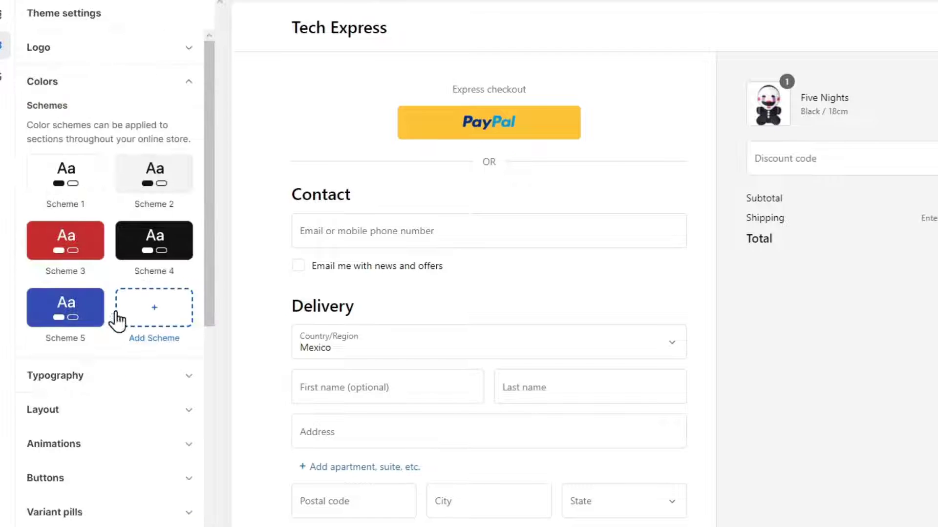
left_click(98, 382)
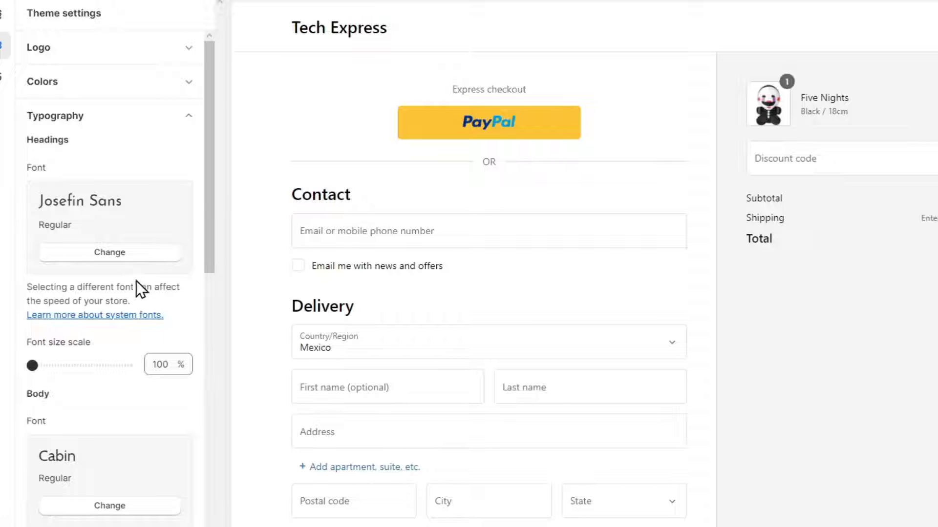
Expand the Layout, Variant pills, Badges and Checkout sections of theme settings.
scroll(137, 283, "down", 5)
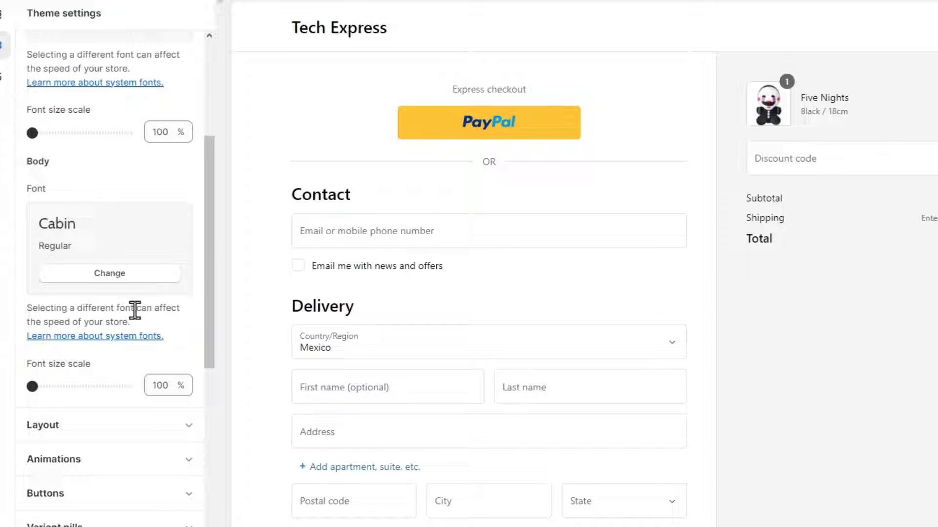
left_click(115, 430)
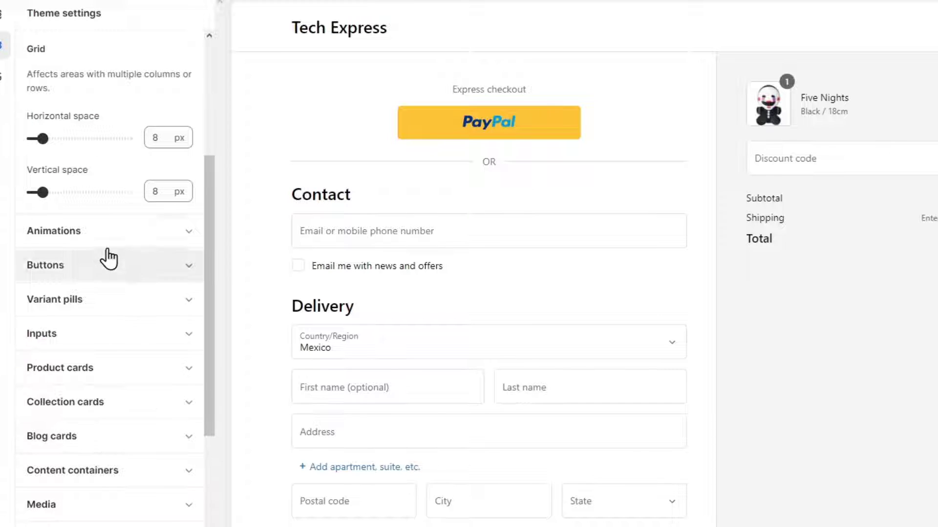
left_click(101, 300)
scroll(100, 371, "down", 5)
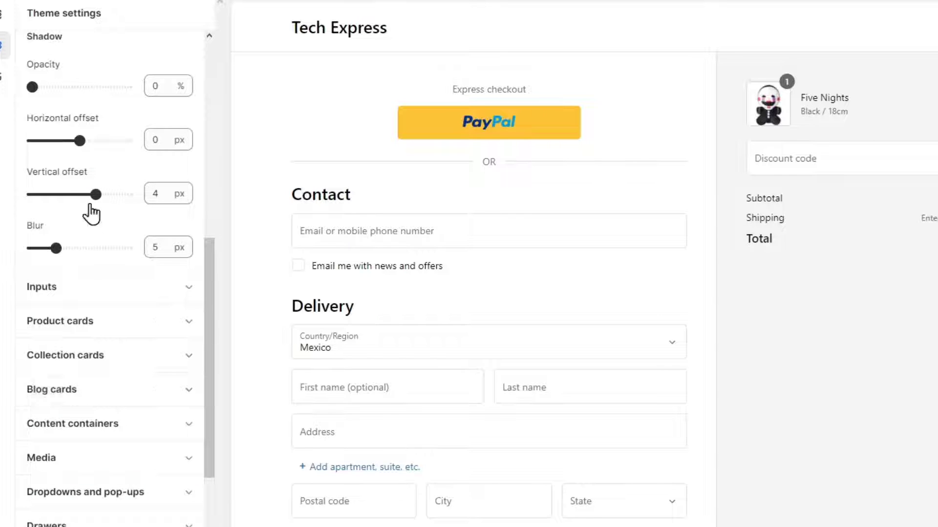
scroll(91, 249, "down", 5)
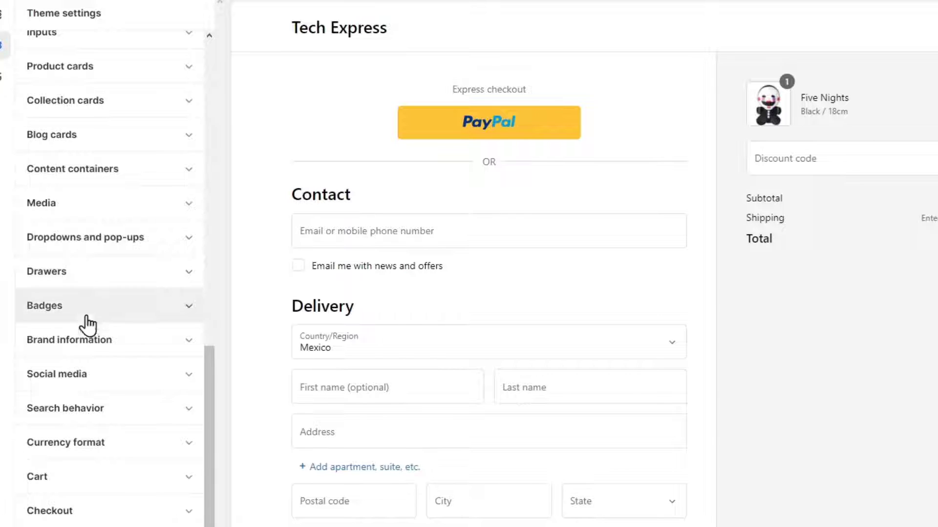
left_click(48, 307)
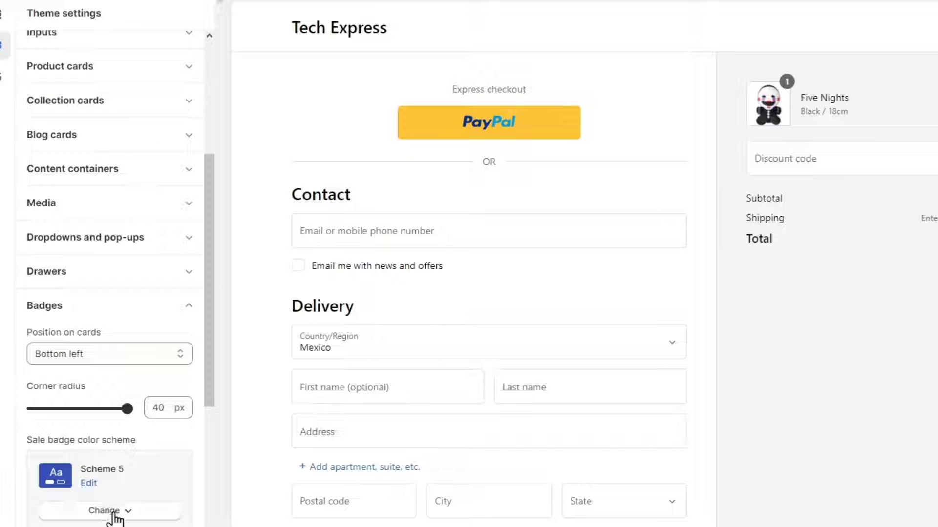
scroll(115, 518, "down", 8)
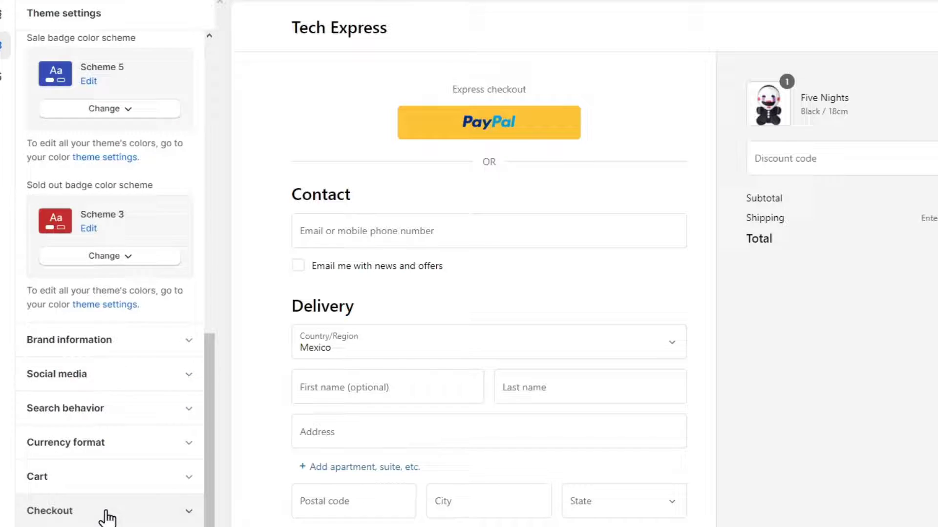
left_click(106, 511)
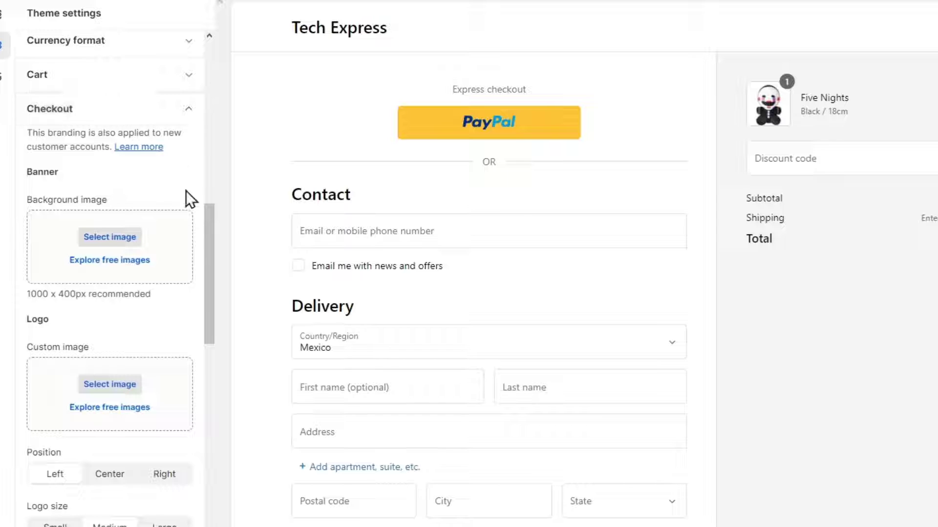
Search free images for 'game' and use the controller photo as the checkout banner.
left_click(112, 272)
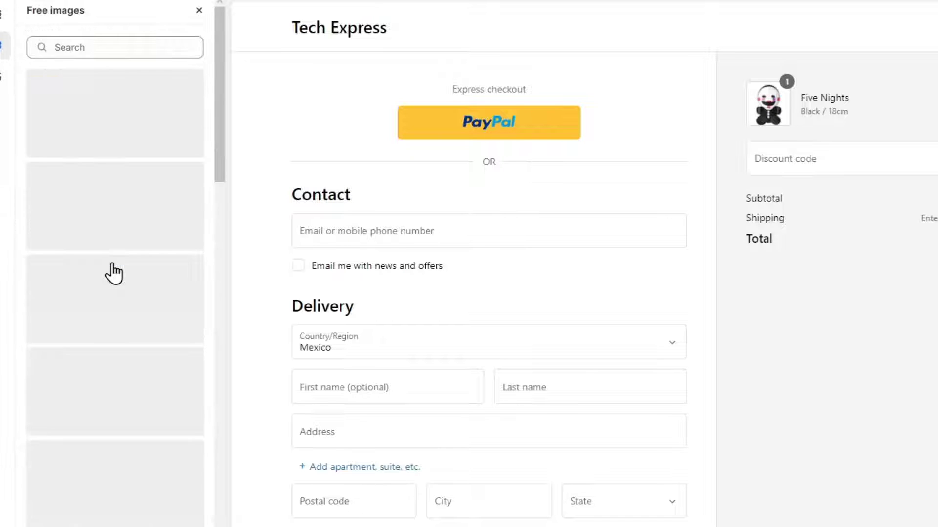
left_click(112, 47)
type("gamest")
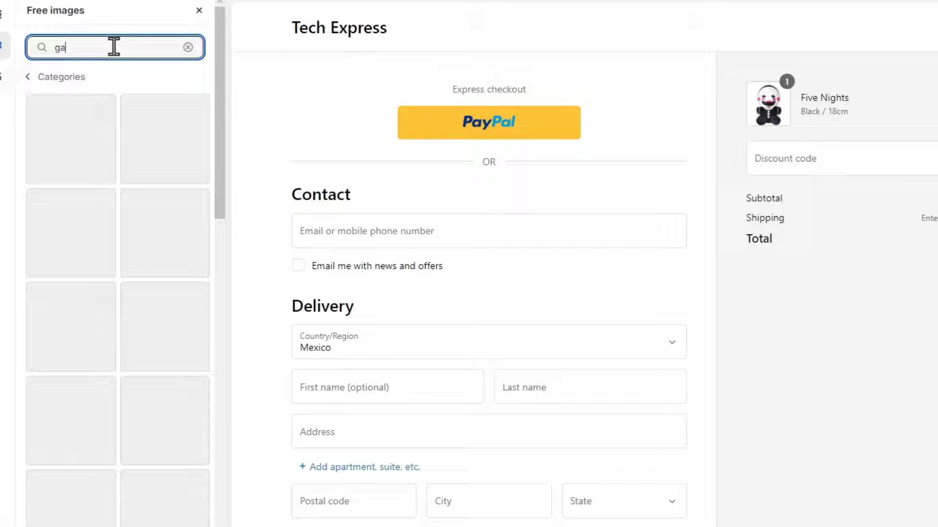
key("BackSpace")
key("BackSpace")
key("BackSpace")
type("g")
key("BackSpace")
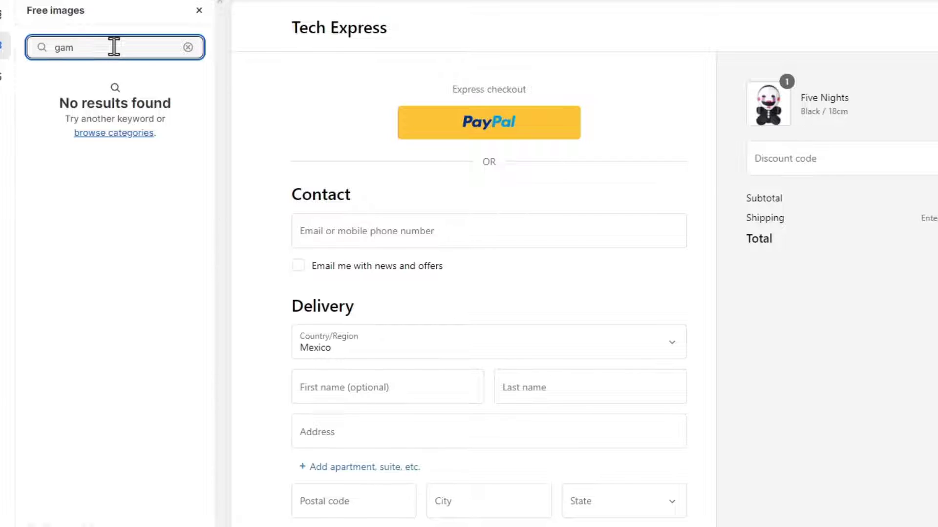
type("e")
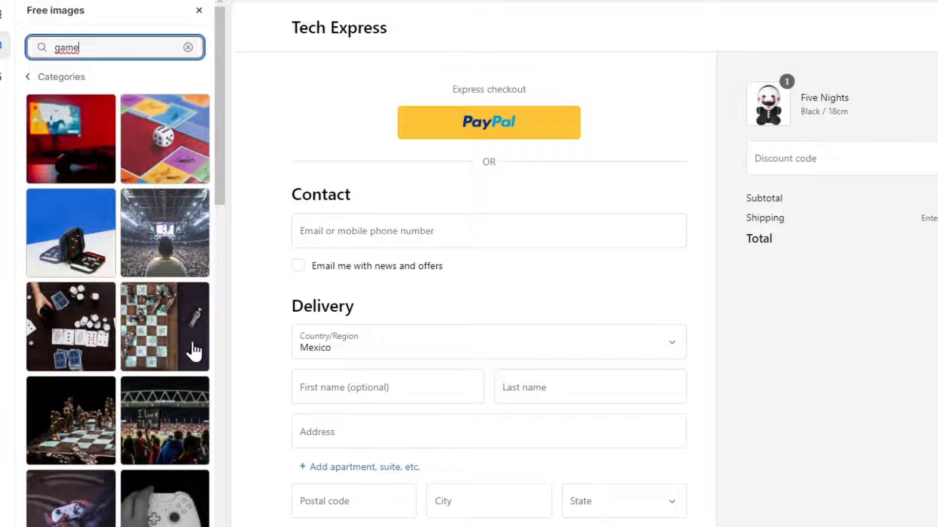
left_click(178, 497)
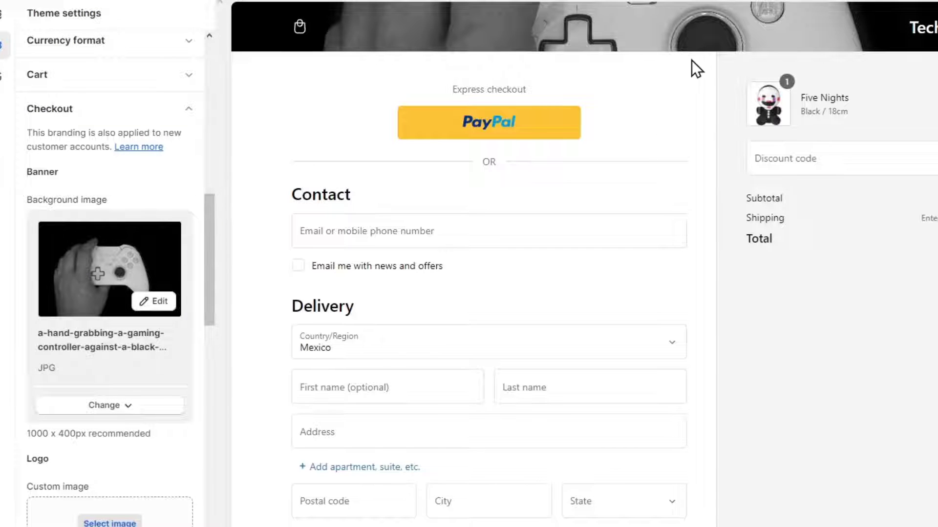
scroll(840, 216, "down", 5)
scroll(836, 219, "up", 5)
scroll(144, 485, "down", 5)
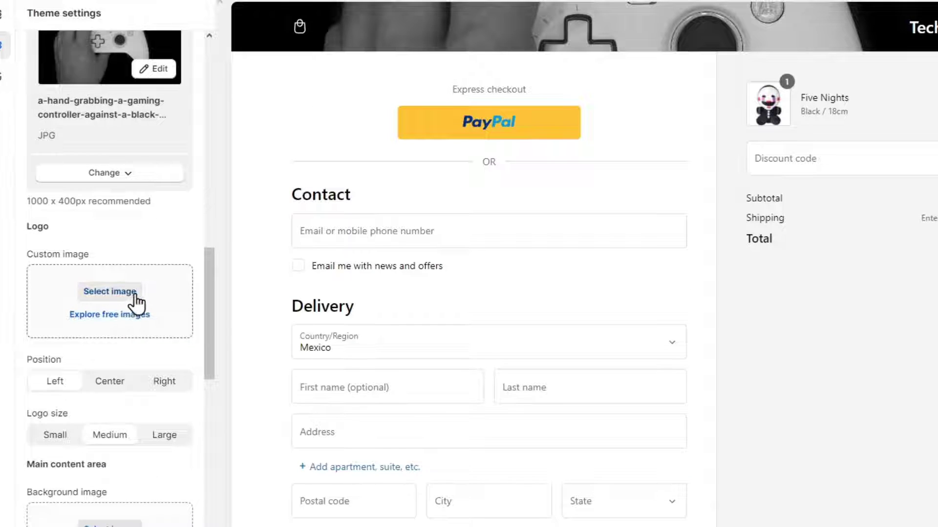
Download the Canva controller logo design as a transparent-background PNG, Untitled design (6).png.
left_click(123, 299)
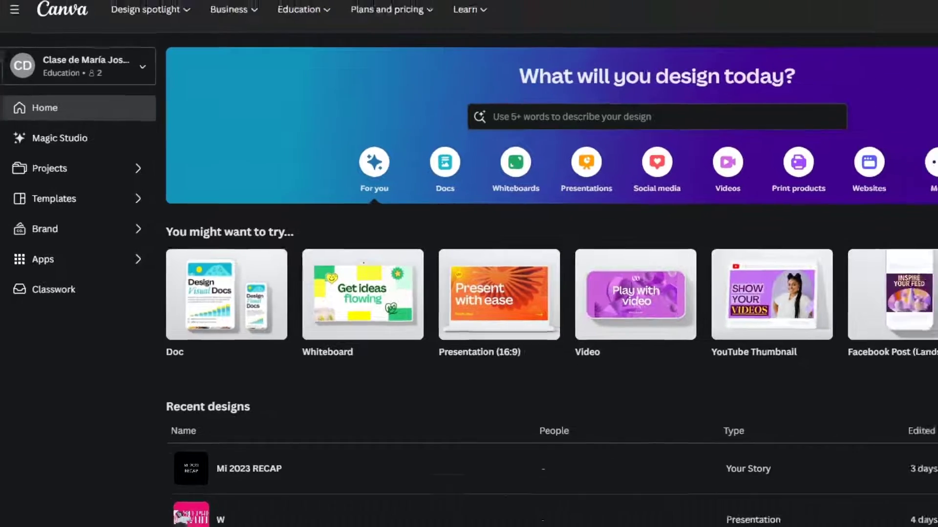
left_click(853, 67)
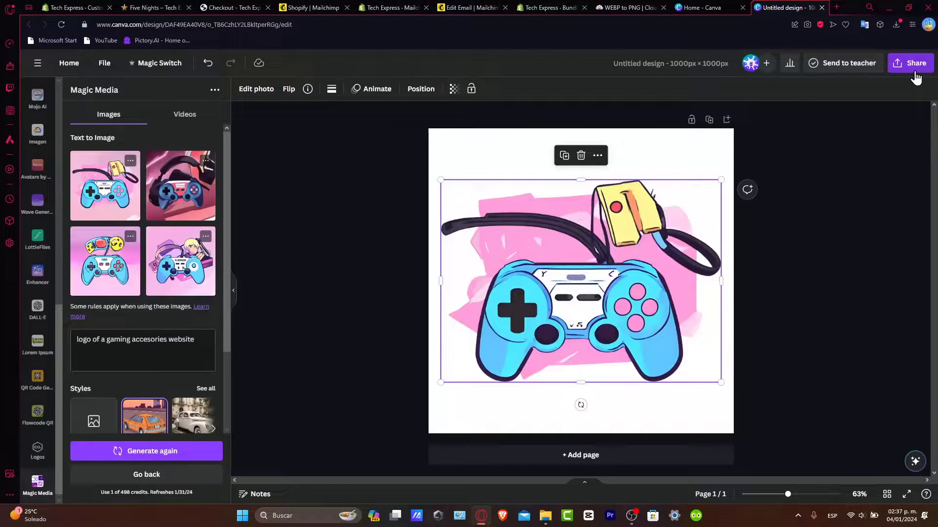
left_click(911, 63)
left_click(774, 309)
left_click(789, 192)
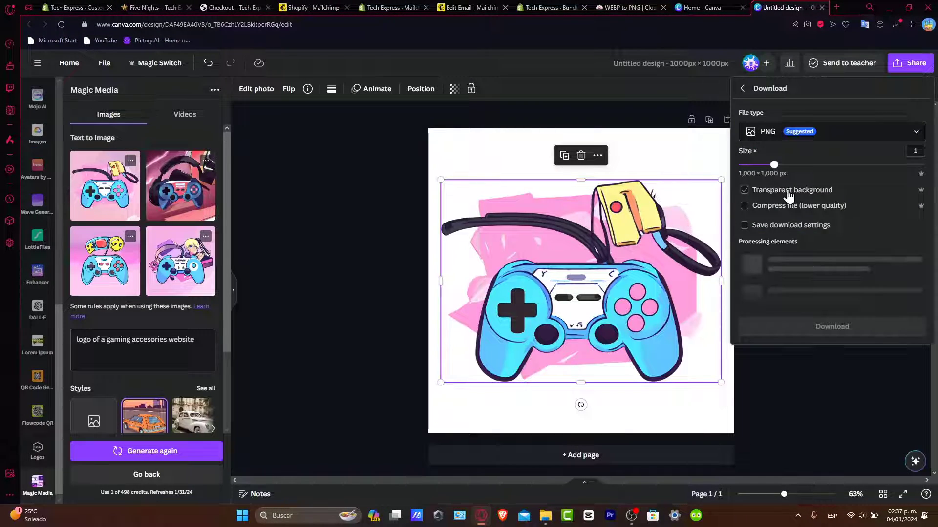
left_click(808, 249)
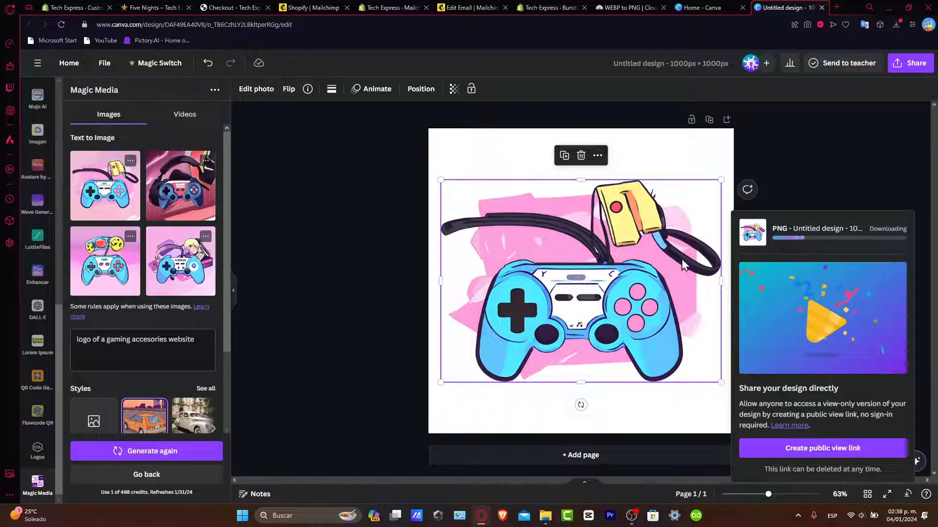
left_click(556, 7)
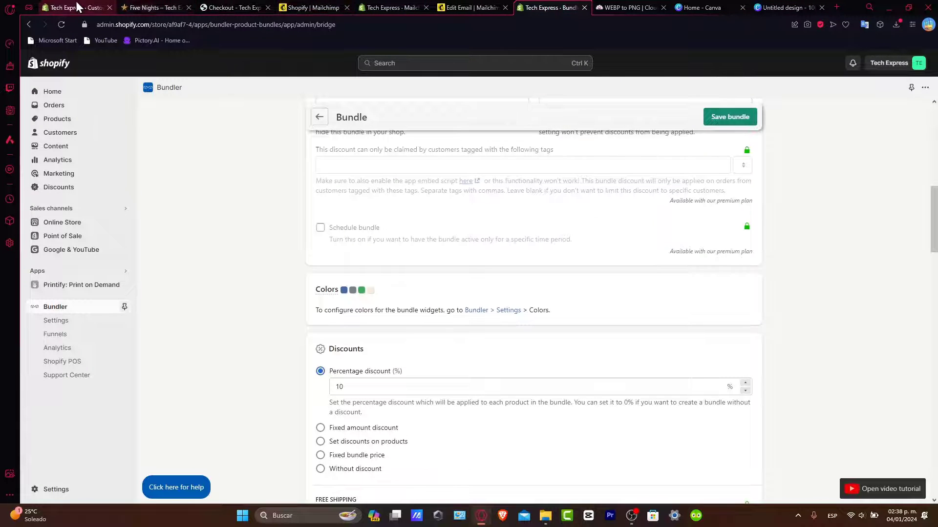
Upload Untitled design (6) to the store's images and select it as the checkout logo.
left_click(76, 7)
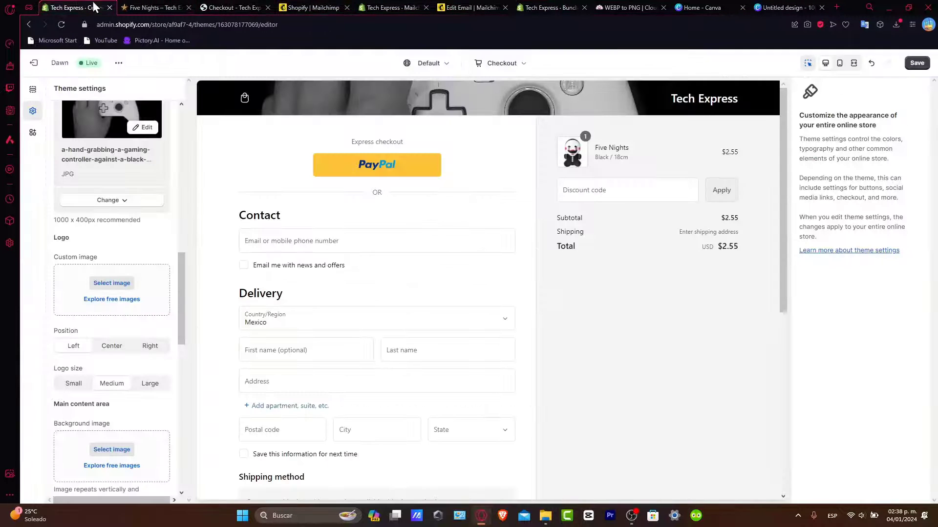
left_click(120, 286)
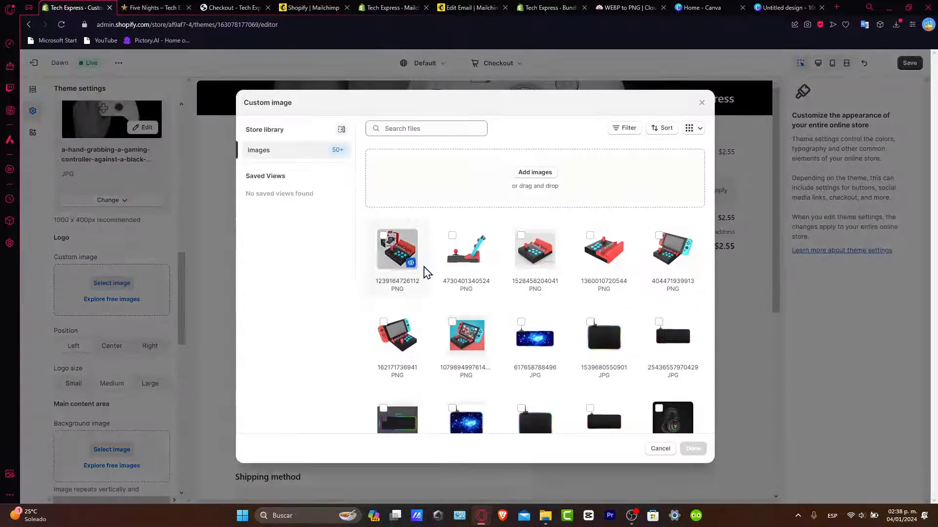
left_click(555, 173)
left_click_drag(546, 246, 508, 328)
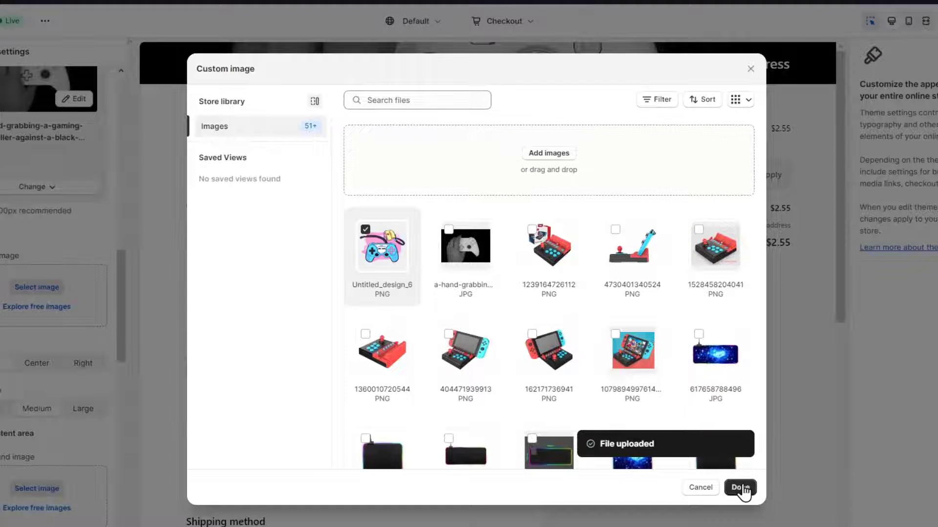
left_click(740, 487)
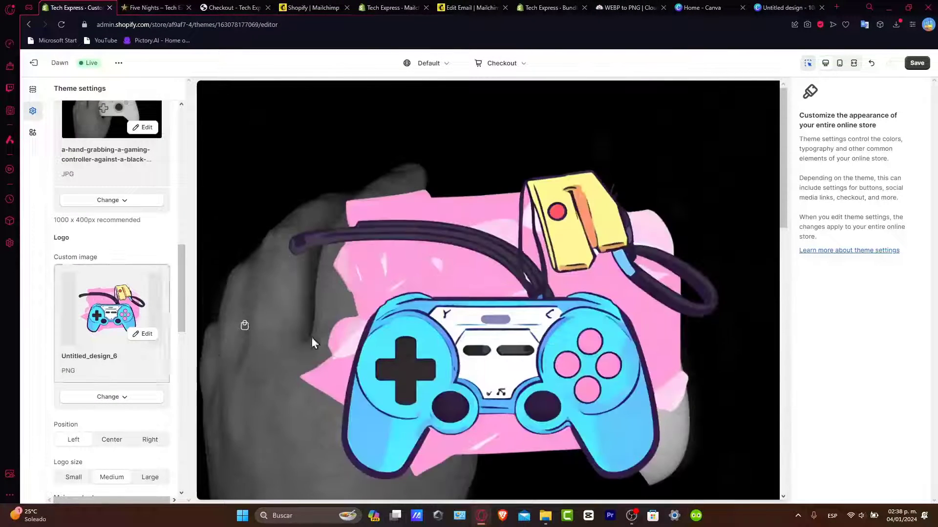
Try the logo sizes and positions, settling on Large size at Right position.
scroll(551, 356, "down", 3)
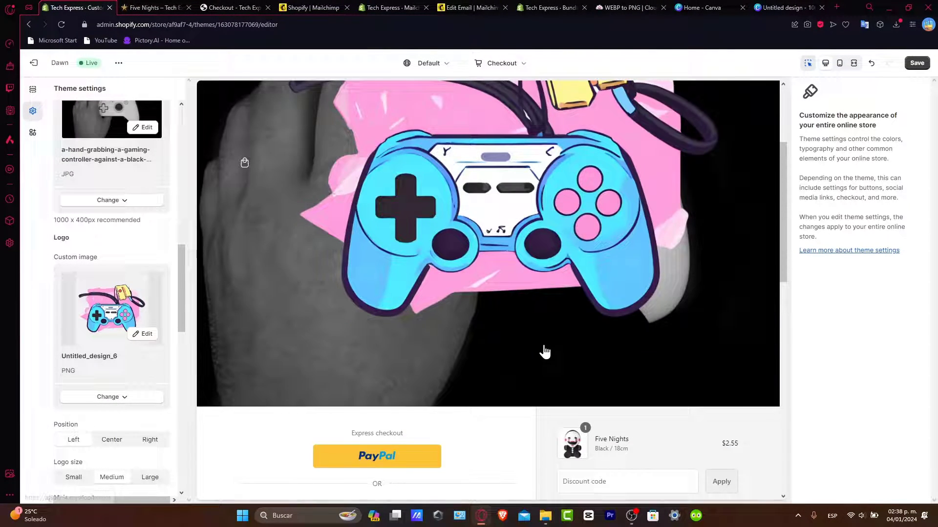
scroll(306, 397, "down", 3)
left_click(74, 477)
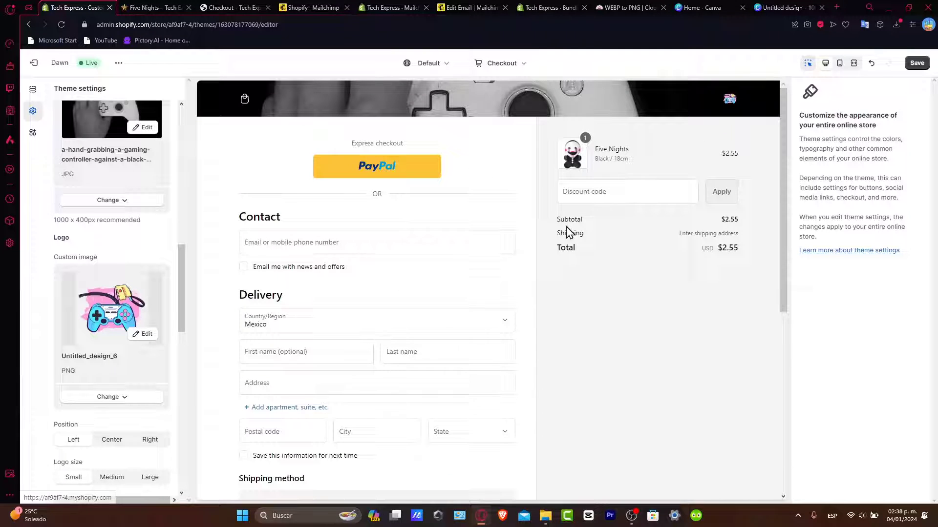
left_click(125, 481)
left_click(141, 483)
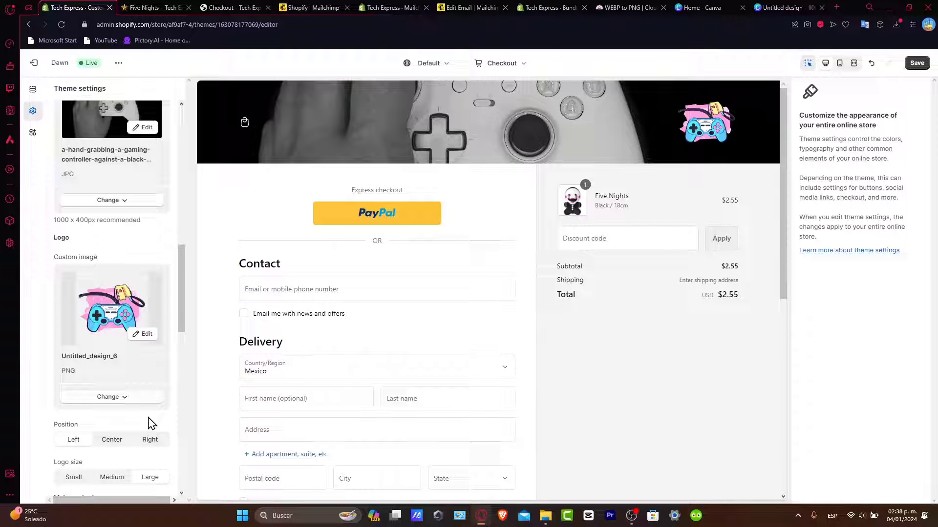
scroll(146, 429, "down", 3)
left_click(101, 283)
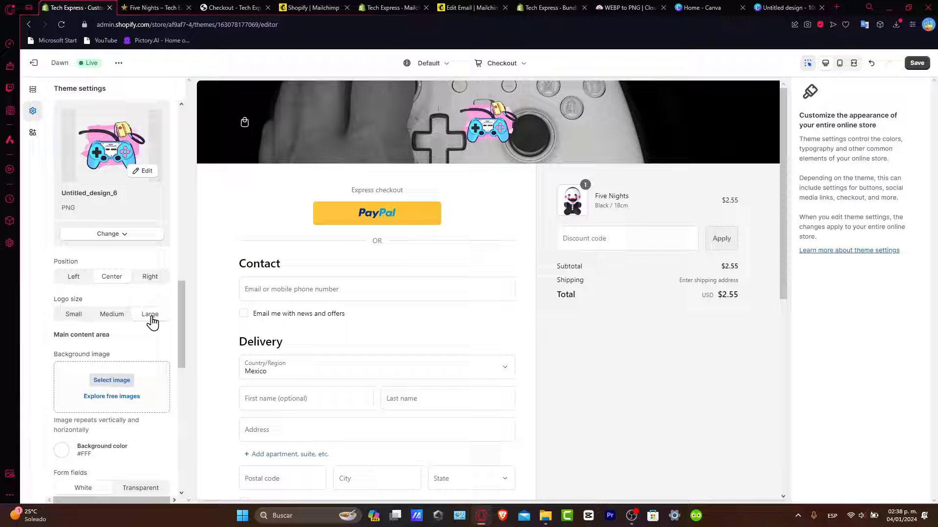
left_click(149, 277)
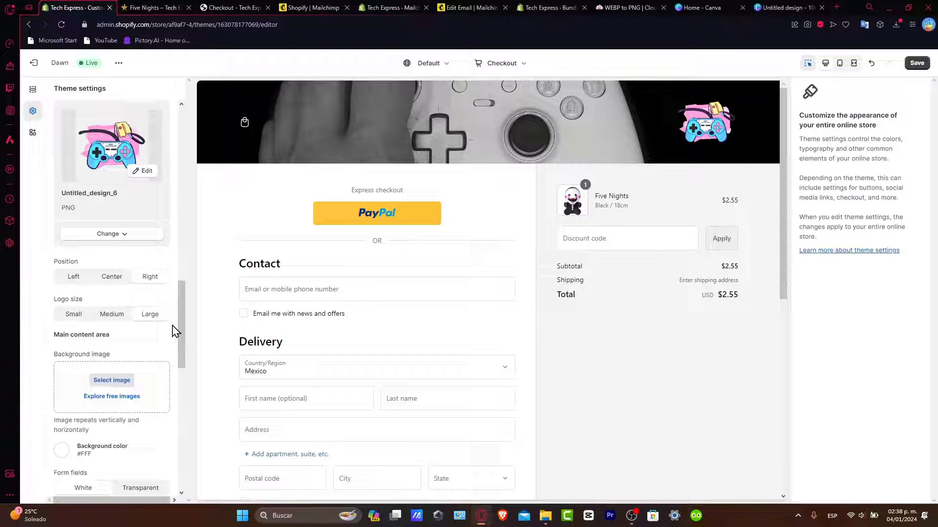
scroll(161, 344, "down", 3)
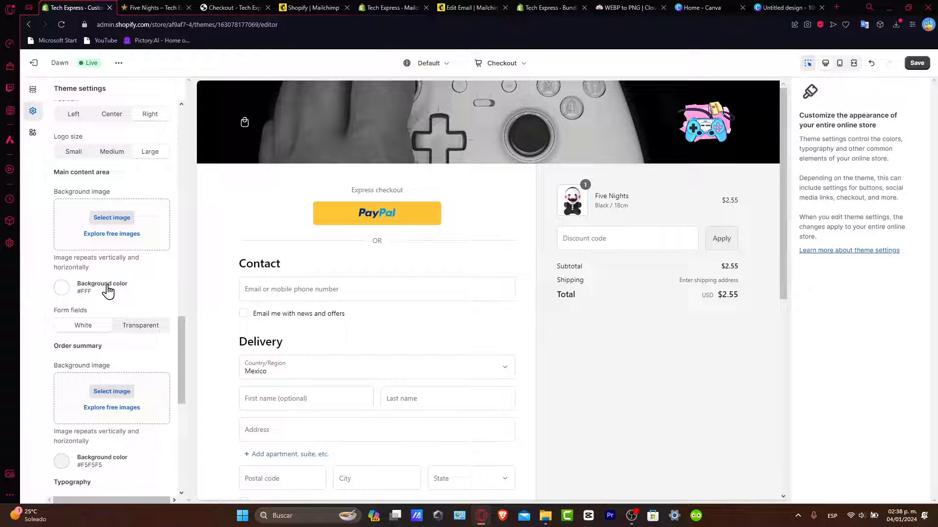
Set the main content background to pink #FF97D5 and form fields to Transparent.
left_click(59, 288)
left_click(81, 264)
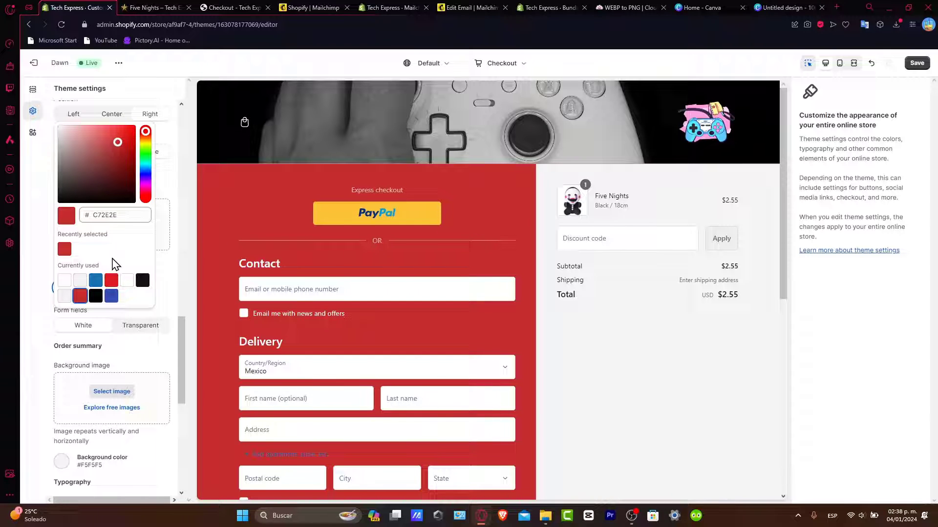
mouse_move(145, 185)
left_mouse_down()
mouse_move(149, 204)
mouse_move(147, 195)
left_mouse_up()
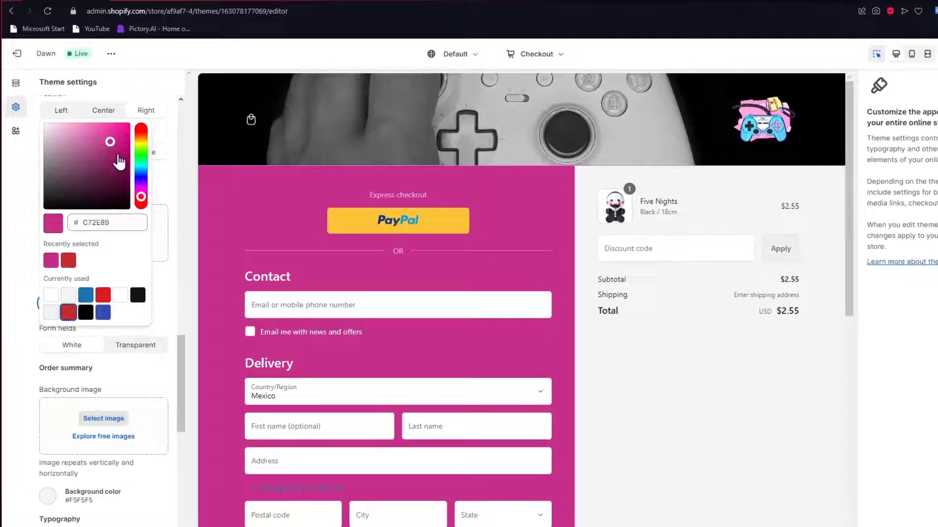
left_click_drag(118, 142, 78, 113)
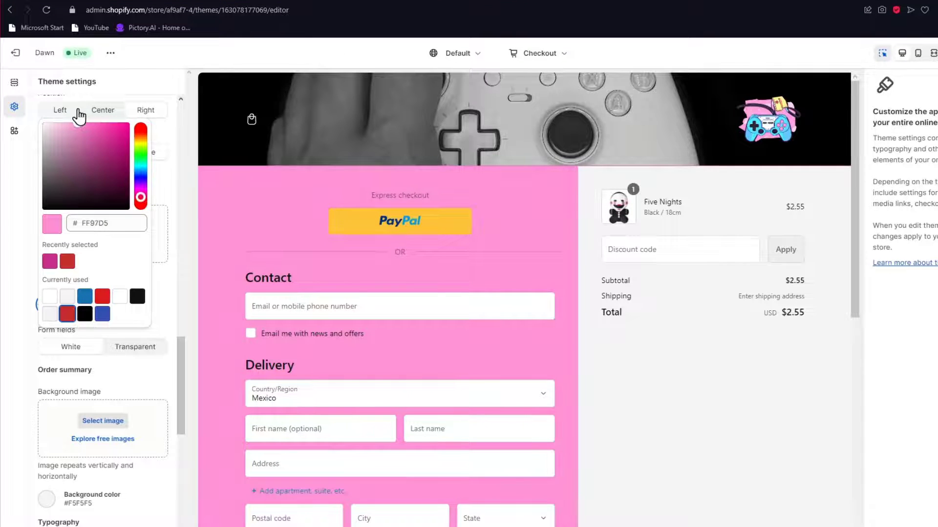
left_click(244, 232)
left_click(139, 355)
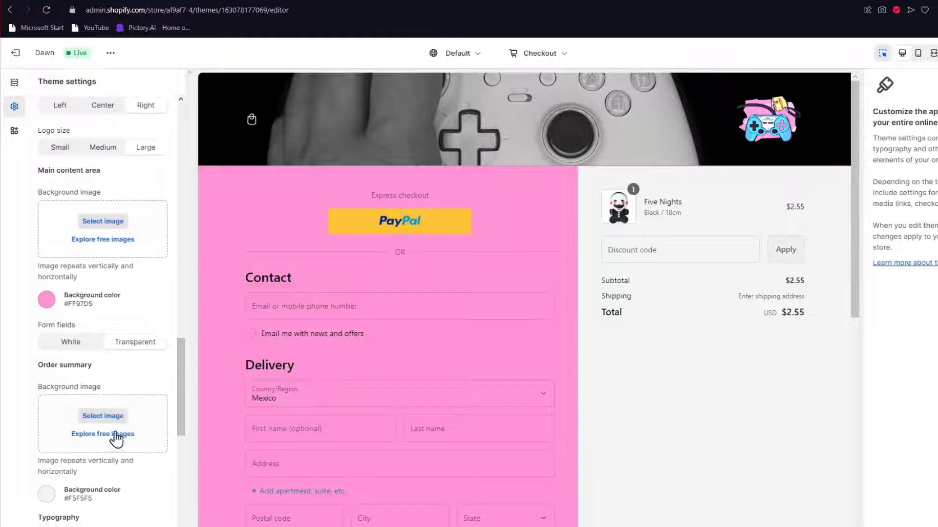
Set the order summary background colour to black #000000.
scroll(115, 438, "down", 4)
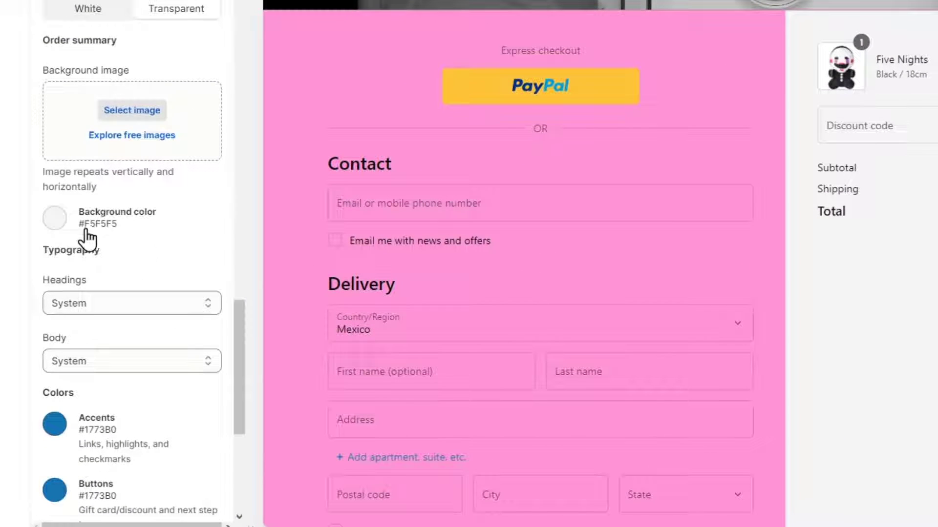
left_click(54, 219)
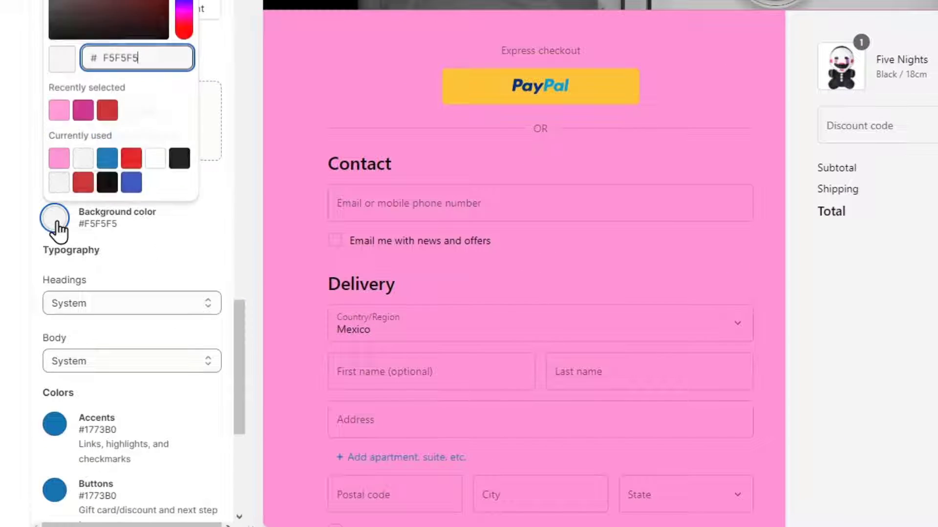
left_click(105, 184)
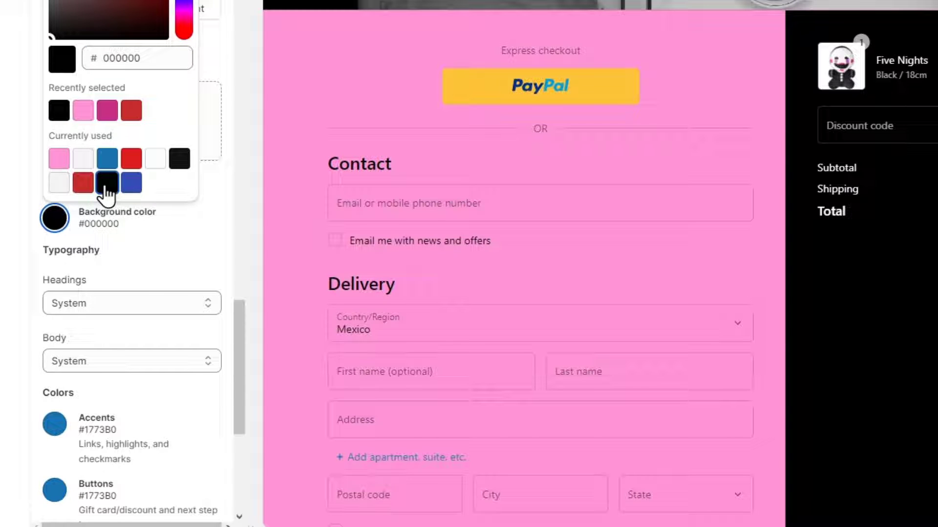
scroll(843, 329, "down", 10)
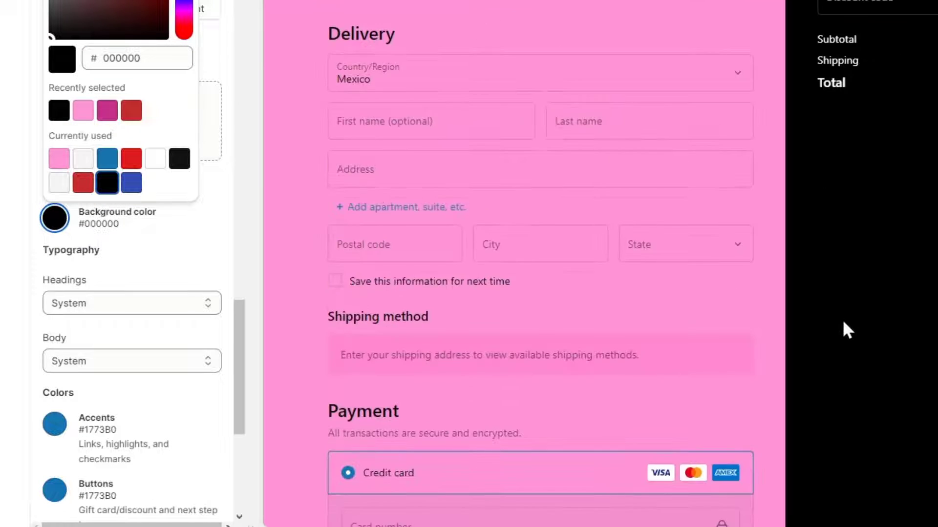
scroll(827, 364, "up", 10)
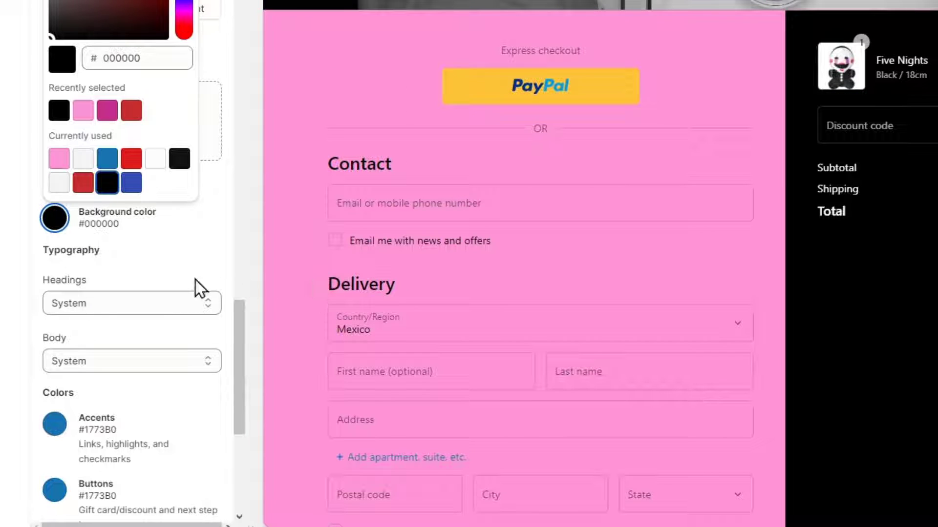
left_click(98, 303)
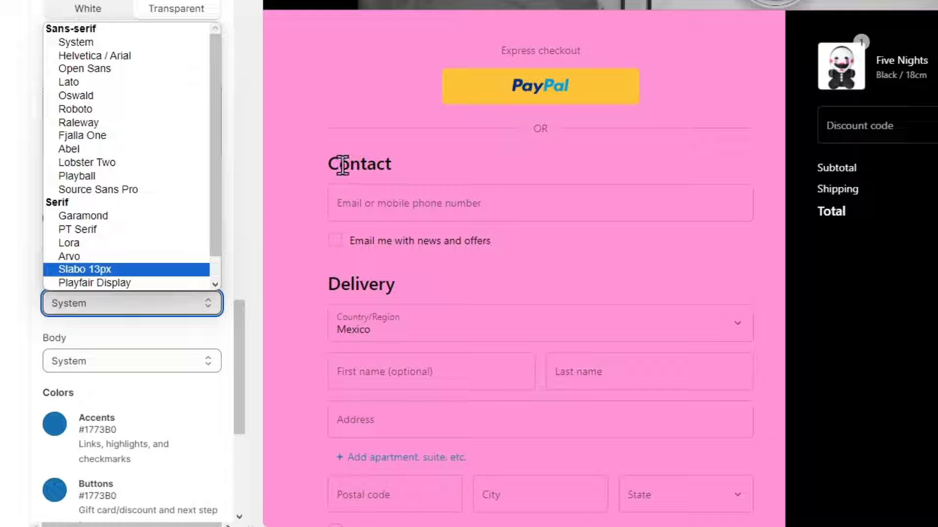
Dismiss the Contact heading text selection and reopen the list of heading fonts.
left_click_drag(339, 164, 394, 170)
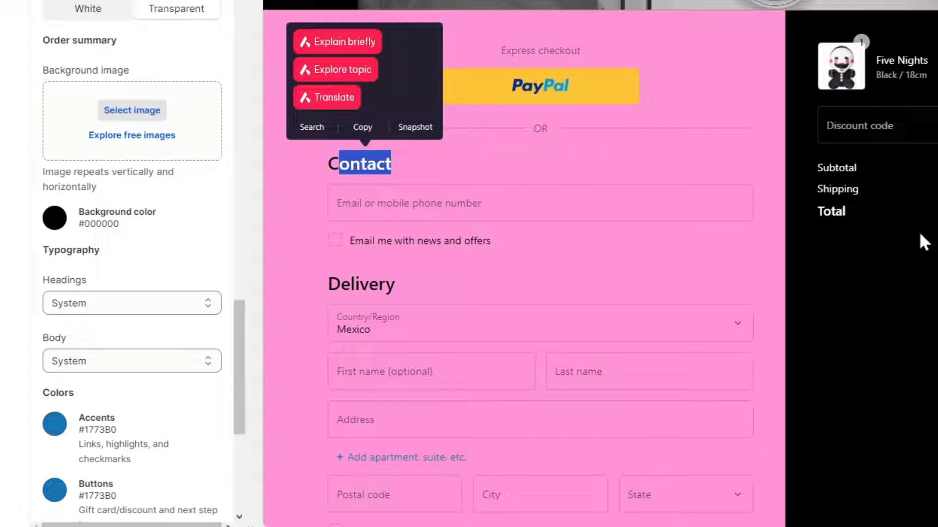
left_click(493, 257)
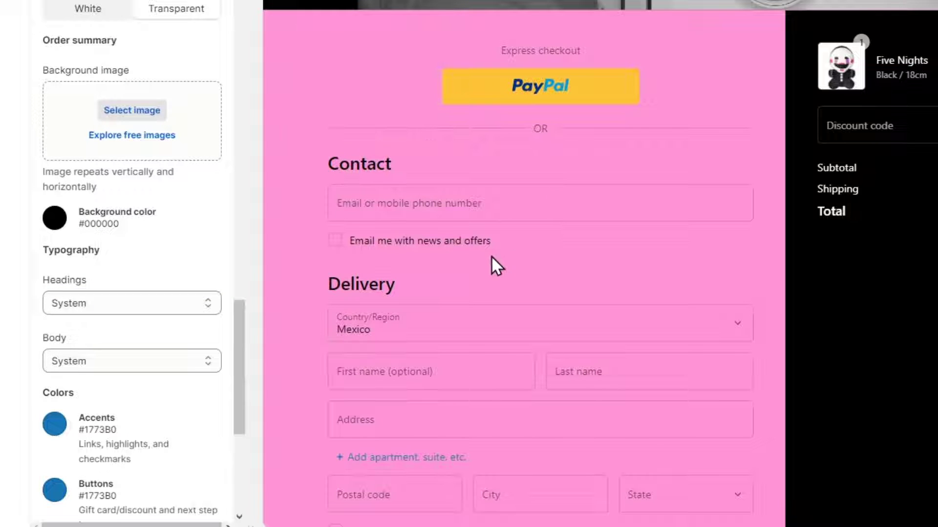
scroll(871, 309, "down", 10)
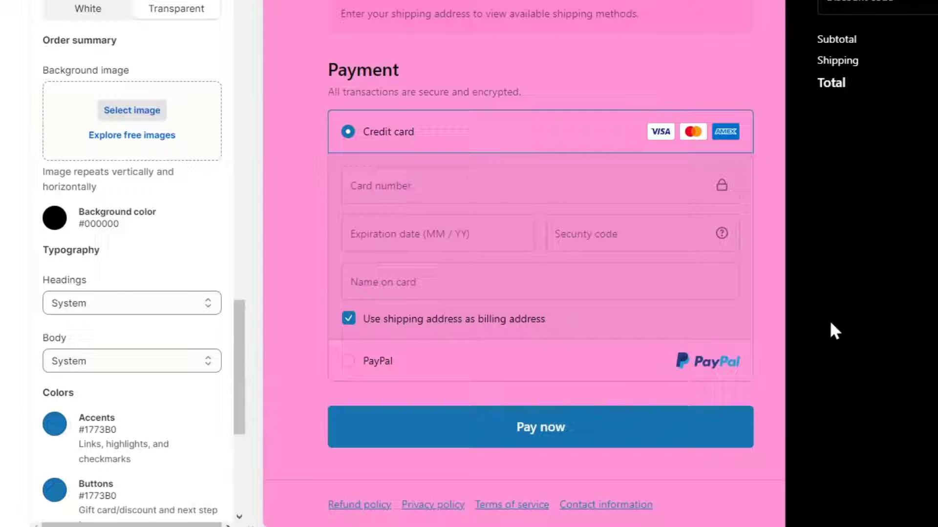
left_click(122, 306)
scroll(237, 335, "down", 3)
Scroll down to Colors and slightly shift the hue of the Accents colour.
left_click_drag(233, 363, 233, 411)
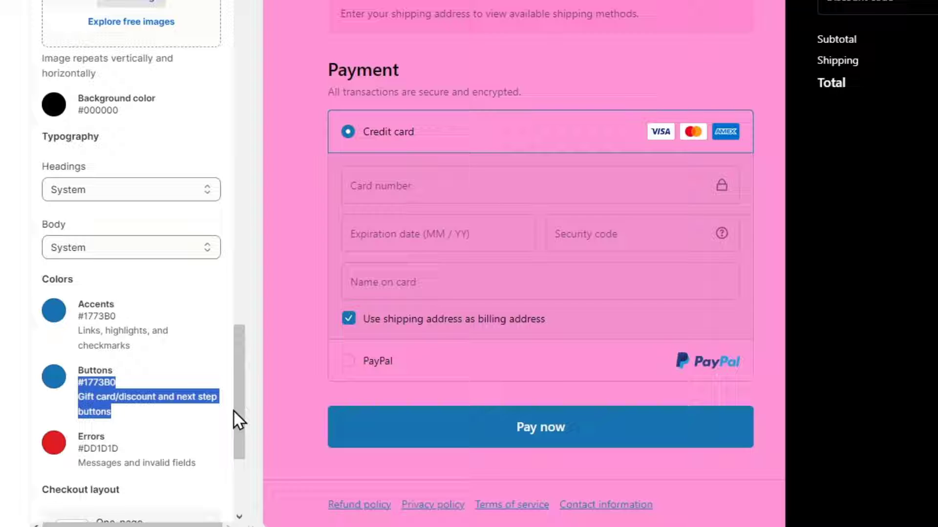
scroll(240, 402, "down", 3)
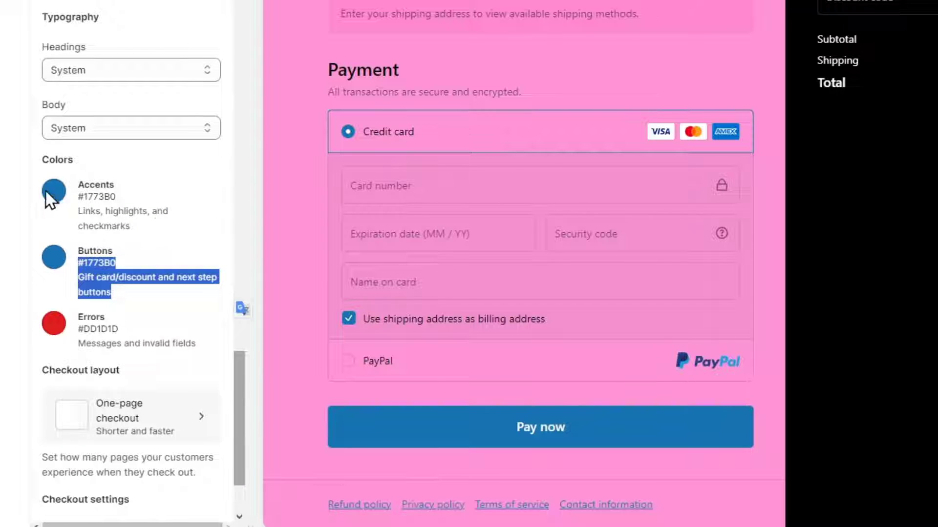
left_click(53, 192)
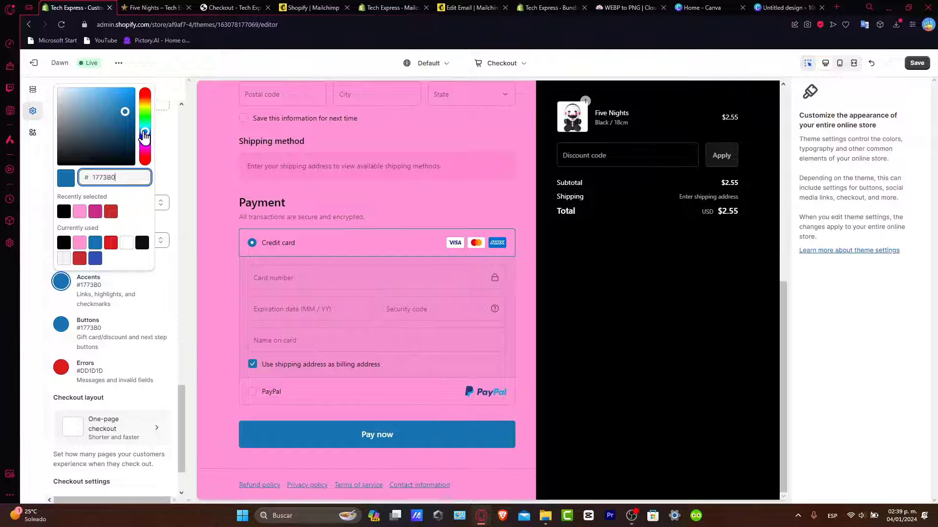
left_click_drag(145, 137, 144, 136)
left_click(230, 7)
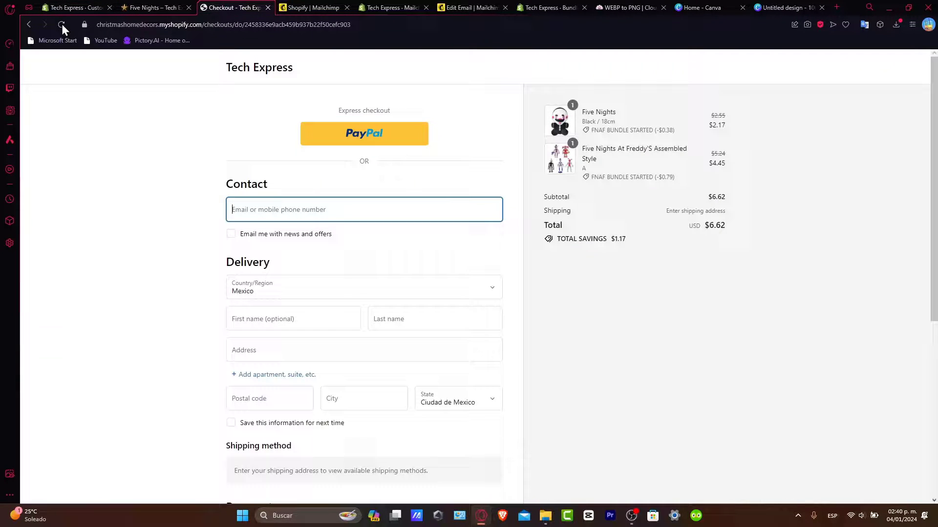
left_click(61, 25)
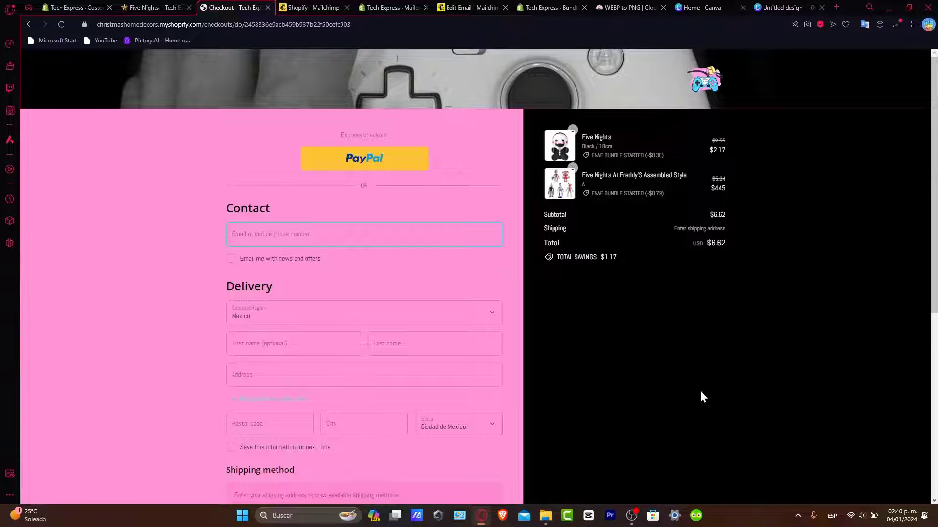
scroll(699, 393, "down", 6)
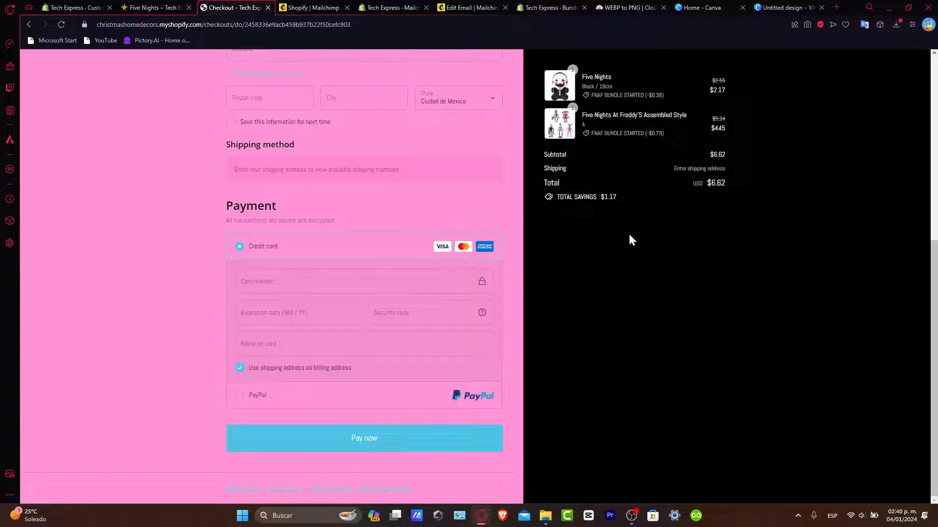
scroll(604, 365, "up", 6)
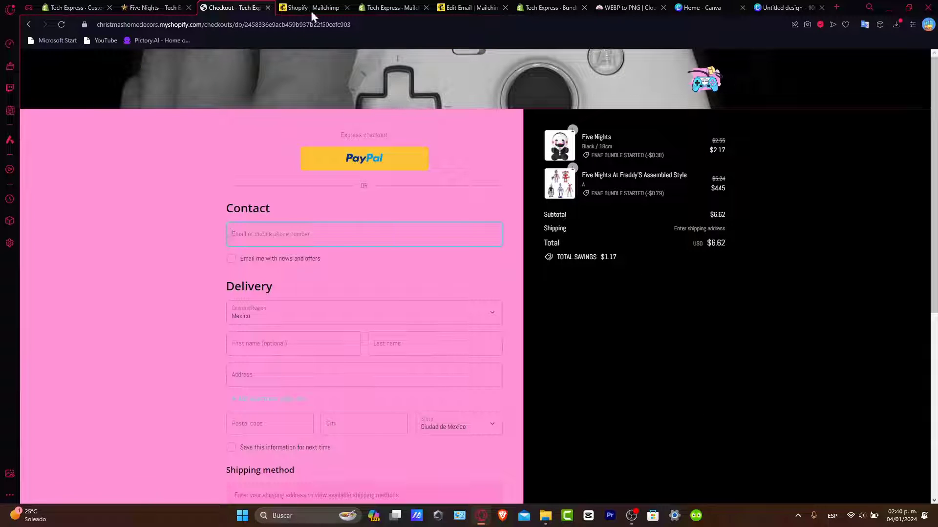
left_click(154, 7)
Return to the theme editor and scroll through its Theme settings sidebar.
left_click(73, 8)
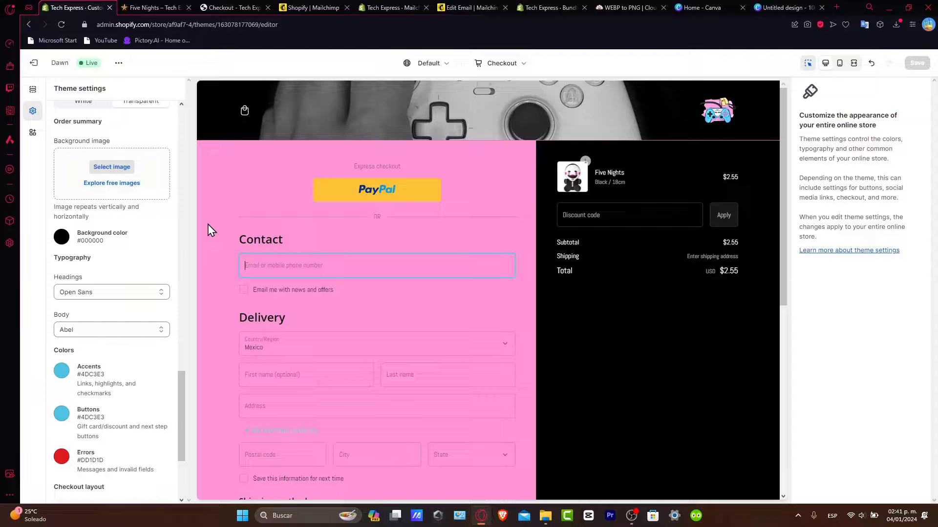
scroll(146, 367, "down", 3)
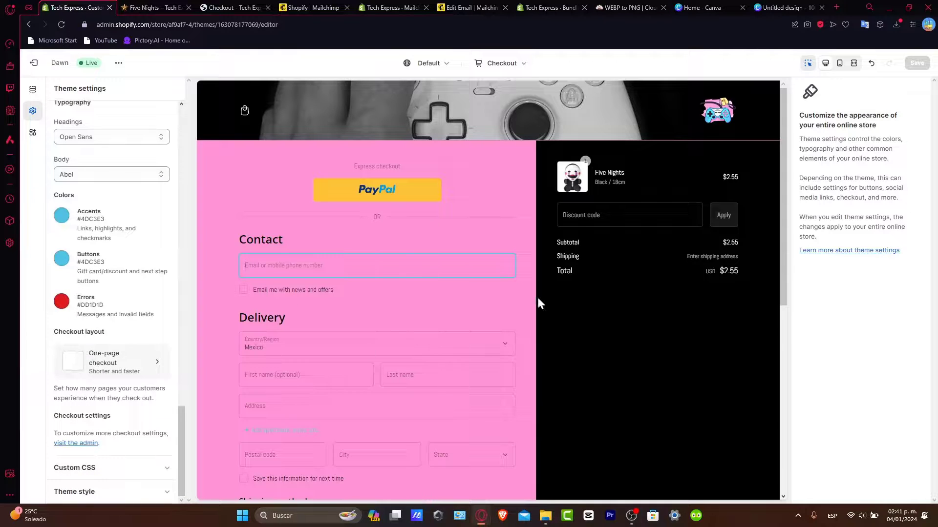
scroll(115, 210, "up", 3)
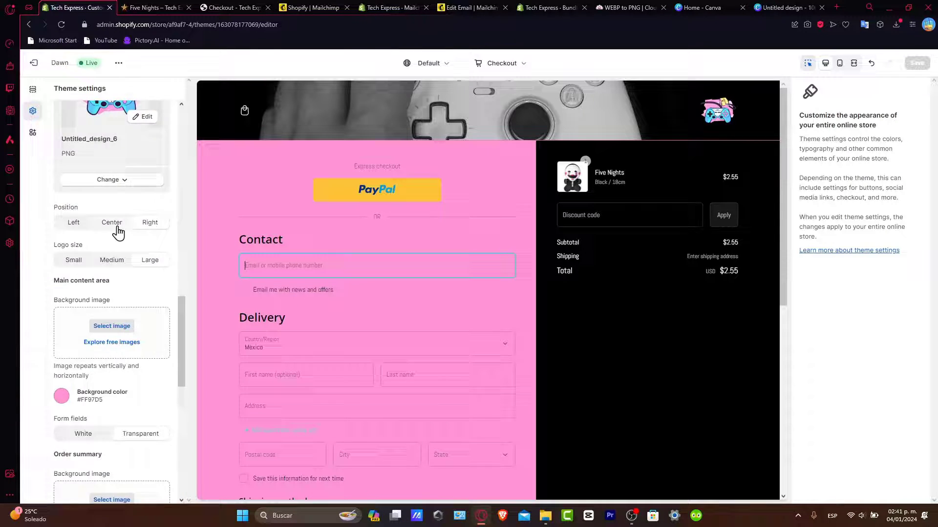
scroll(120, 234, "down", 3)
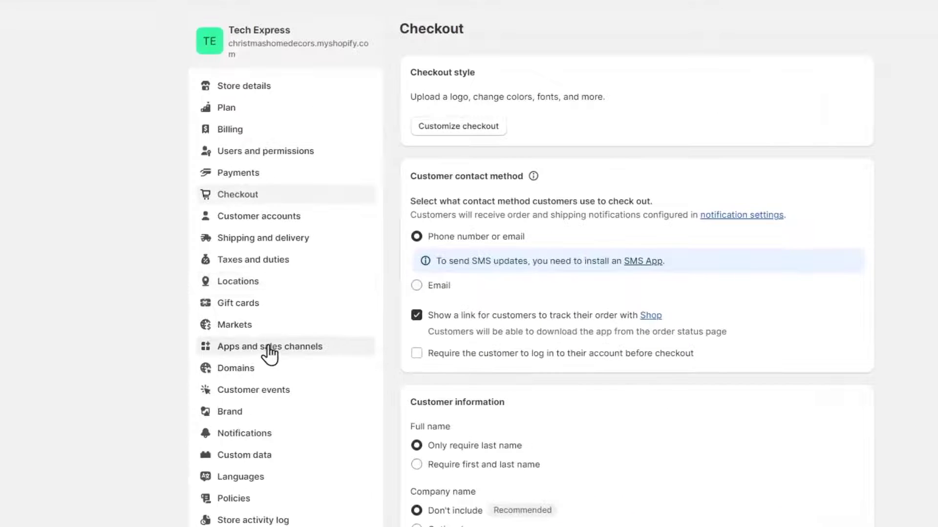
Search the App Store for 'trust badges' and start installing Essential Trust Badges & Icons.
left_click(268, 349)
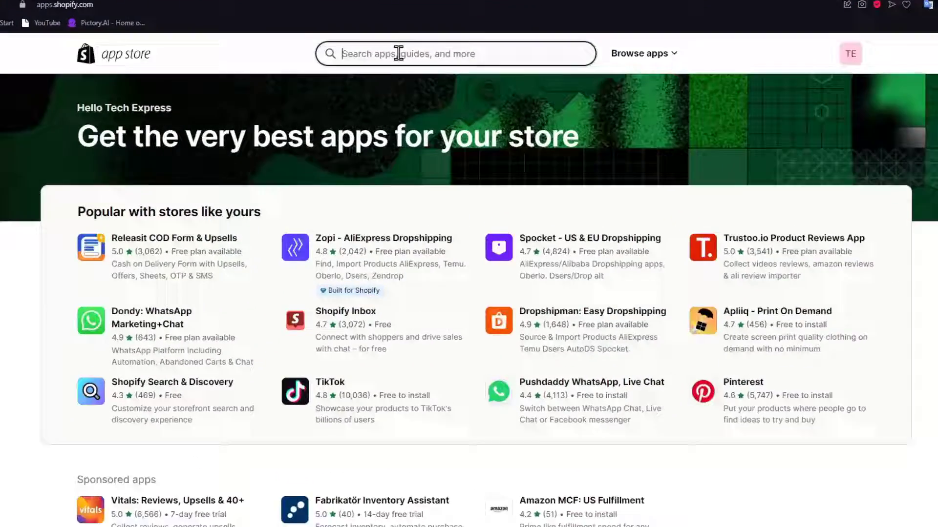
type("tru")
type("st ba")
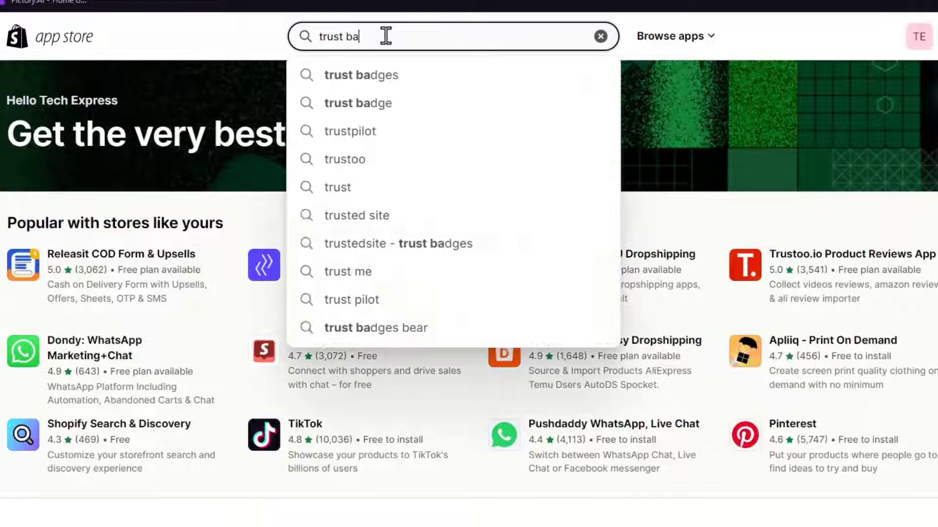
left_click(397, 69)
type("dges")
key("Return")
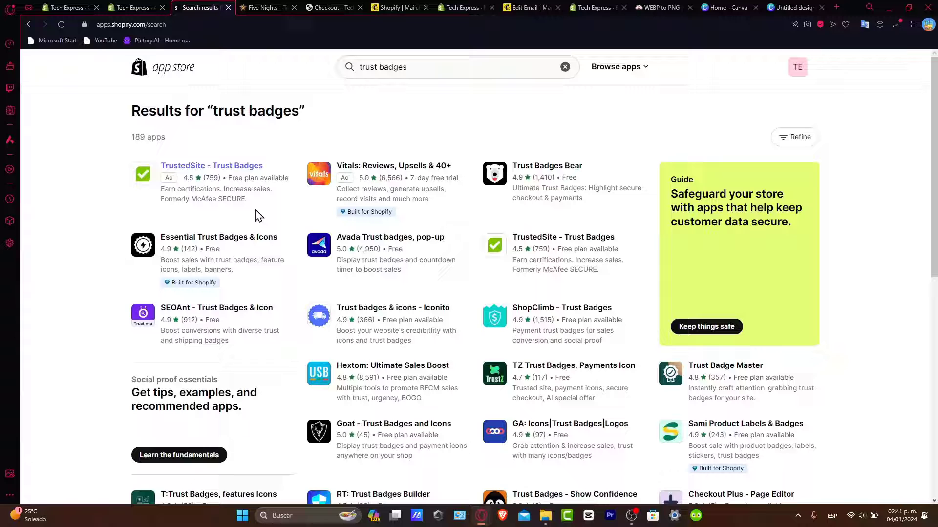
left_click(255, 243)
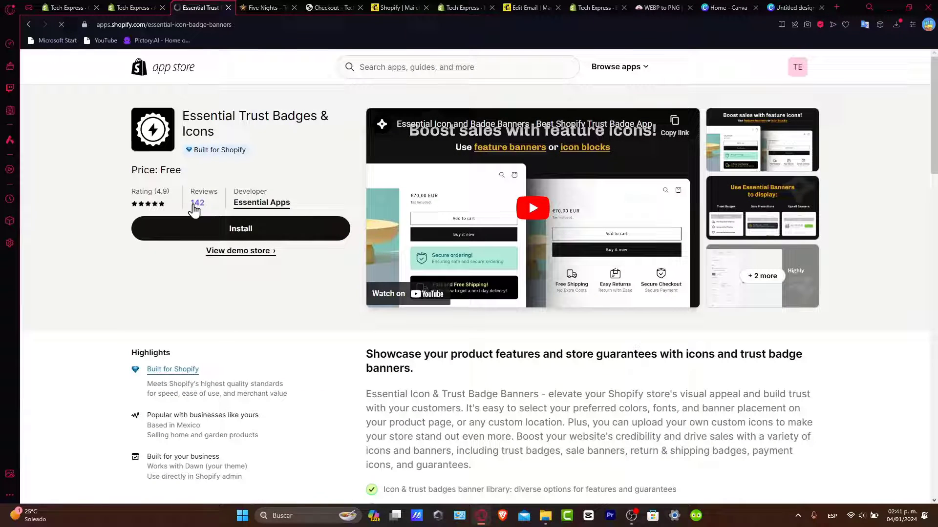
left_click(216, 227)
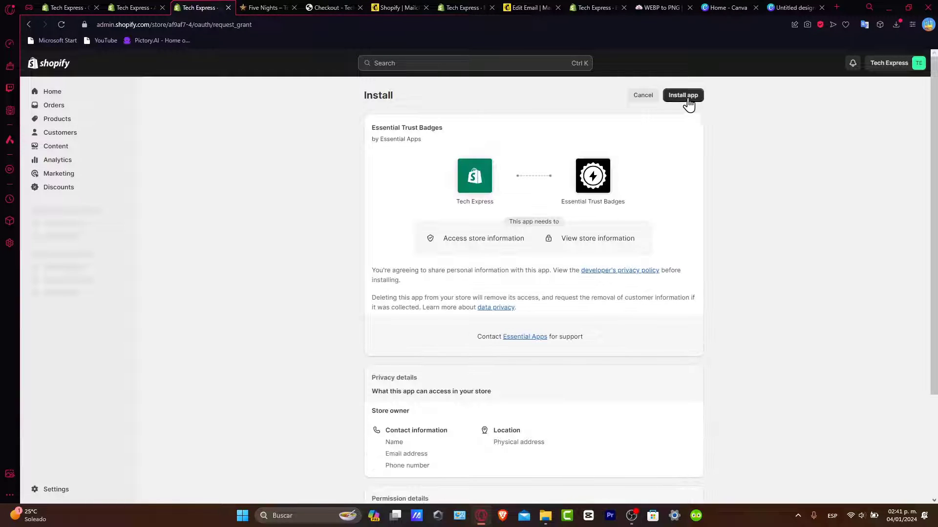
Approve the app install, create a Free Shipping badge, and preview it in the store.
left_click(683, 95)
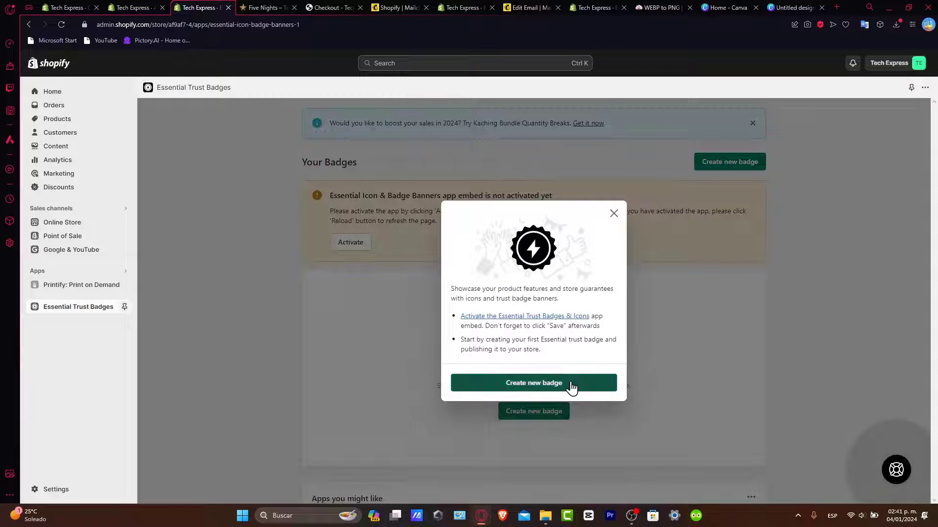
left_click(570, 384)
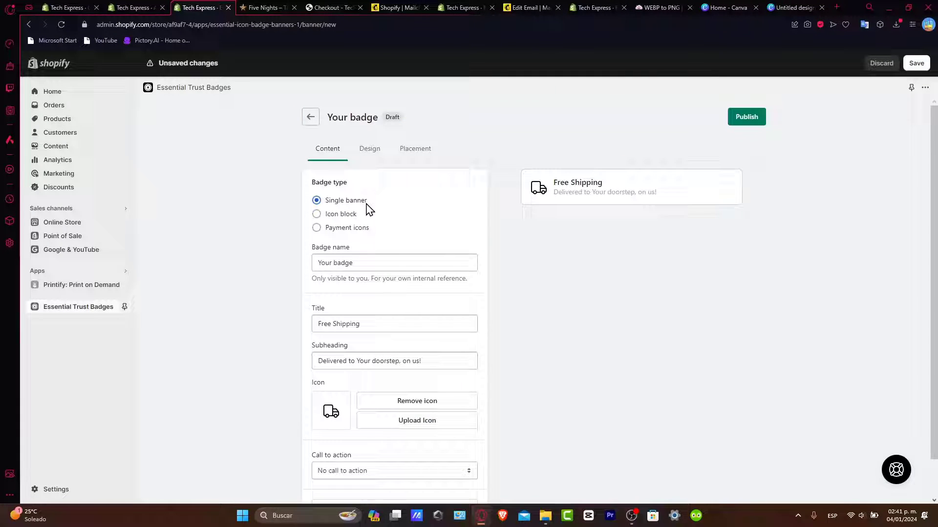
triple_click(356, 260)
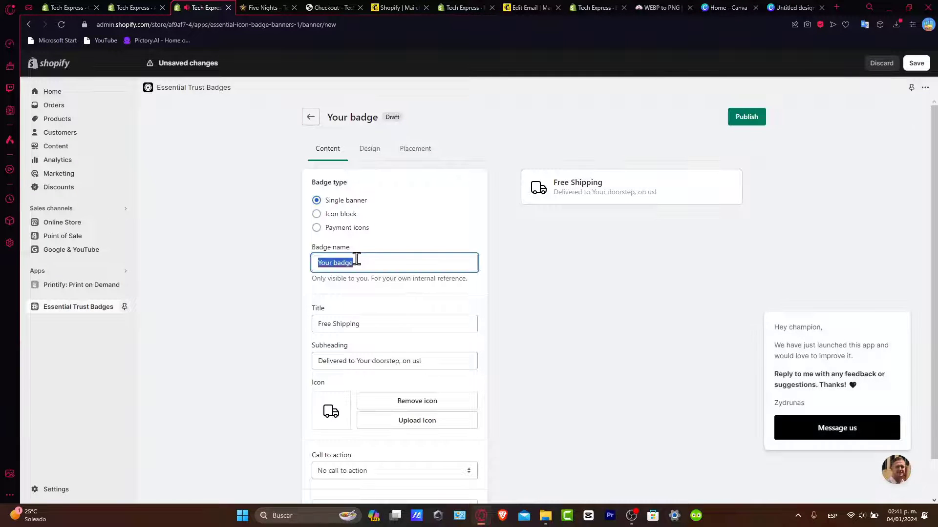
double_click(368, 324)
triple_click(428, 361)
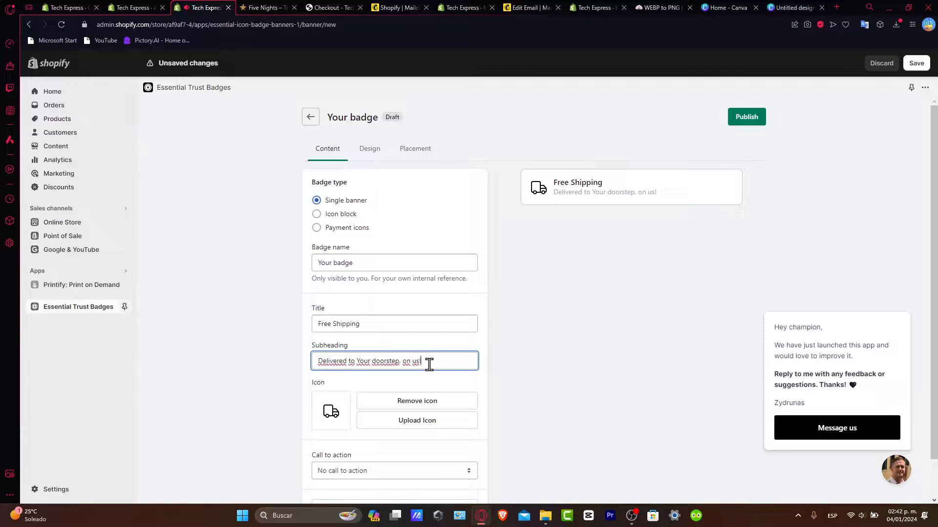
left_click(439, 365)
scroll(439, 365, "down", 1)
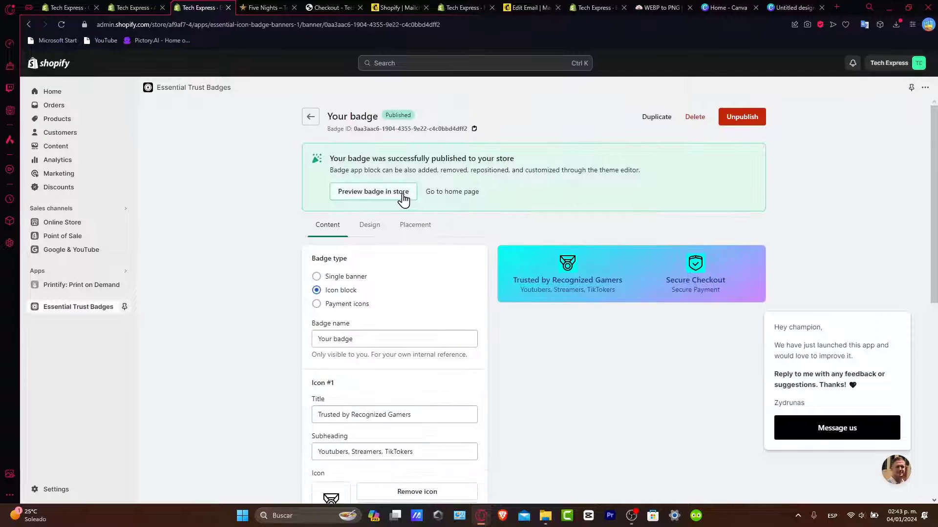
left_click(404, 195)
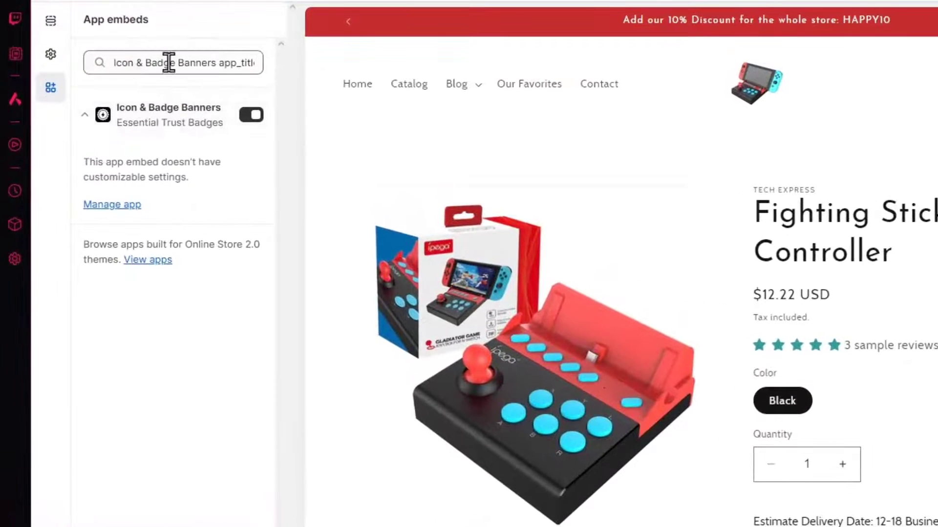
Clear the app embeds search and scroll through the full list of app embeds.
double_click(111, 108)
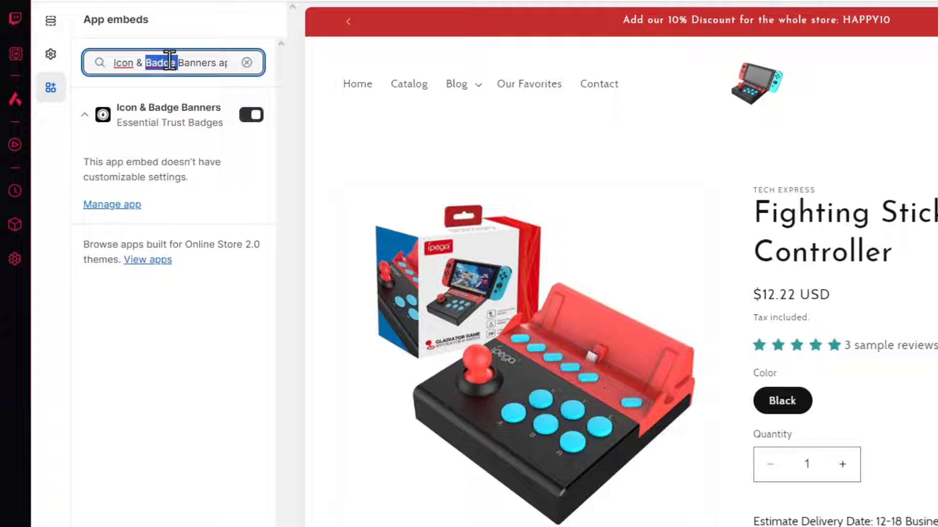
left_click(245, 64)
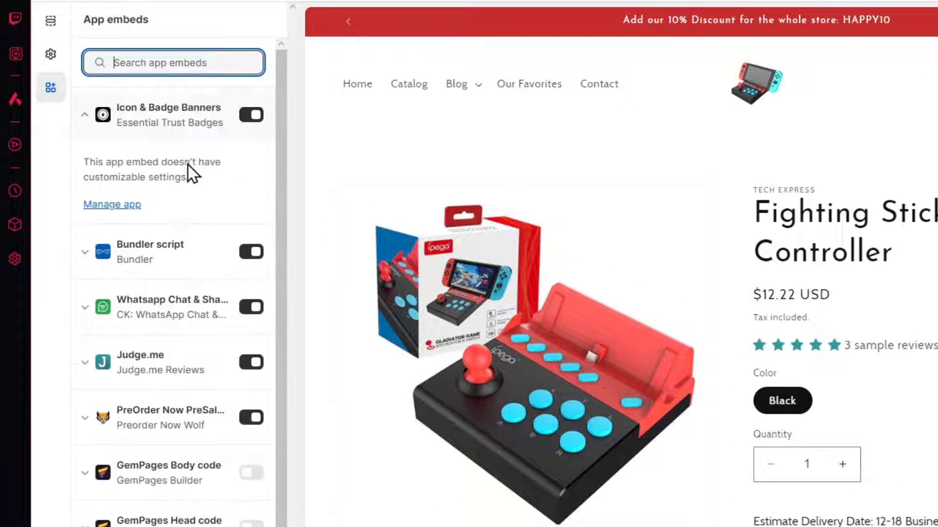
scroll(181, 392, "down", 2)
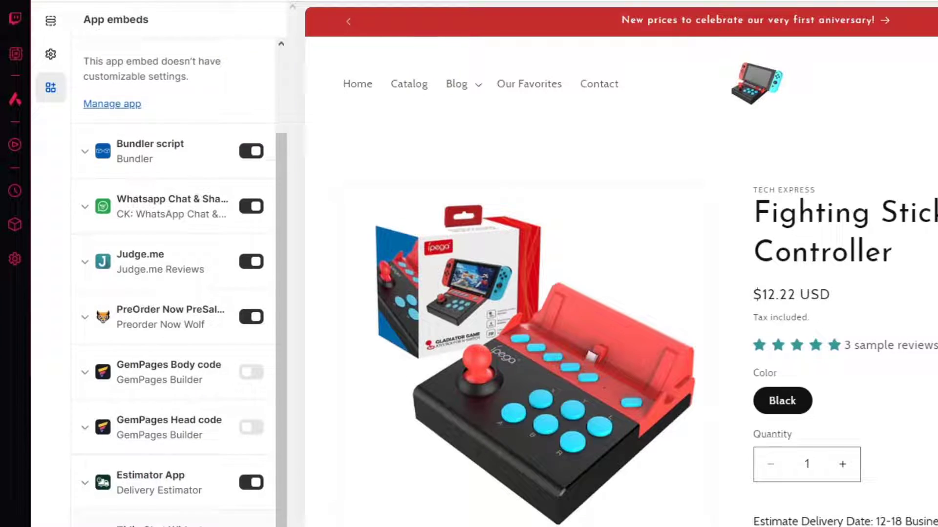
scroll(204, 251, "up", 2)
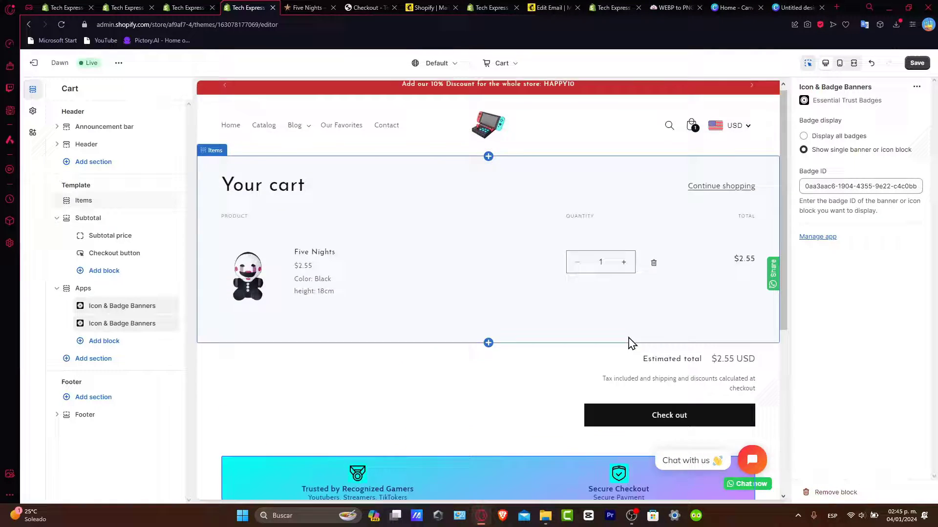
scroll(628, 338, "down", 3)
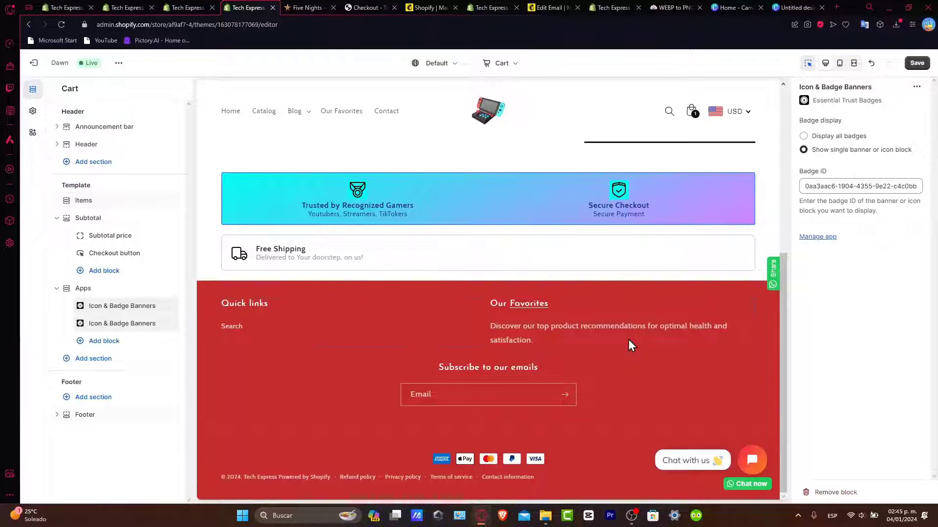
scroll(628, 356, "up", 3)
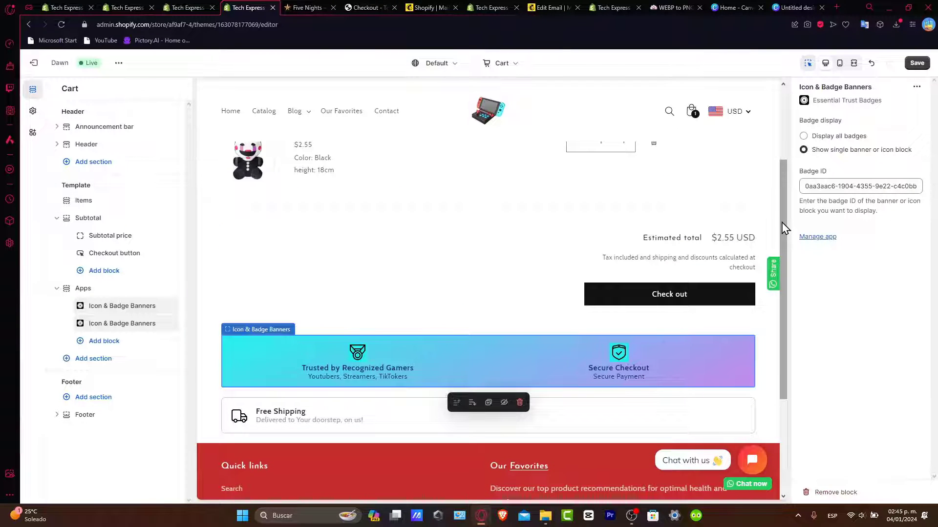
Switch to the Checkout tab to view the pink and black restyled checkout.
left_click(307, 7)
left_click(367, 8)
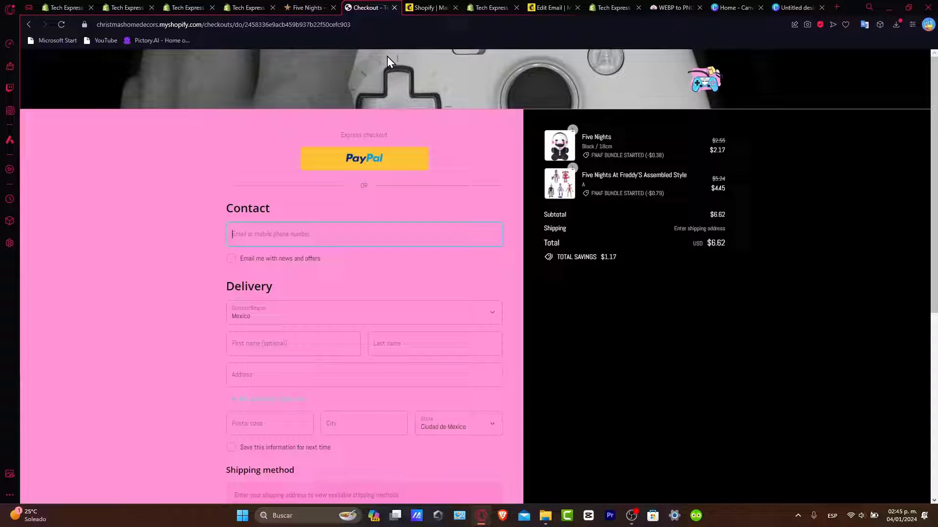